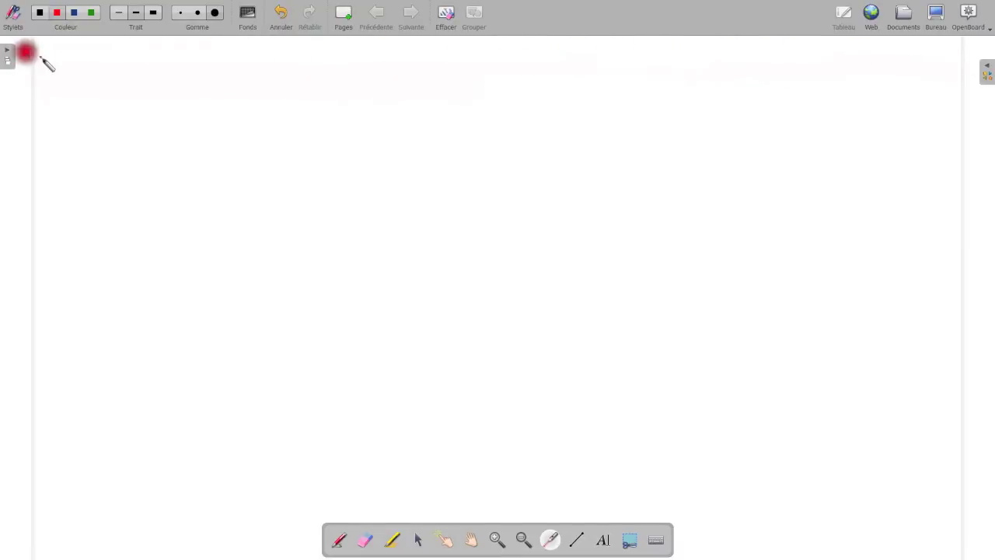
Draw a circled 1 and a circled 2 in red with the pen near the page's upper edge, each with an arrow on both sides.
left_click(339, 540)
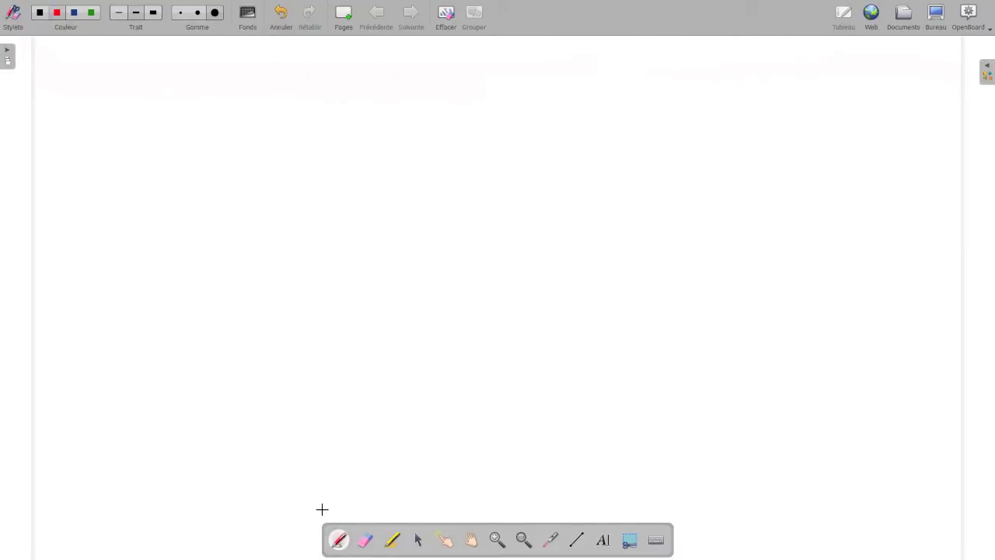
mouse_move(103, 71)
left_mouse_down()
mouse_move(125, 71)
mouse_move(126, 88)
mouse_move(129, 50)
mouse_move(162, 82)
mouse_move(253, 49)
mouse_move(257, 58)
left_mouse_up()
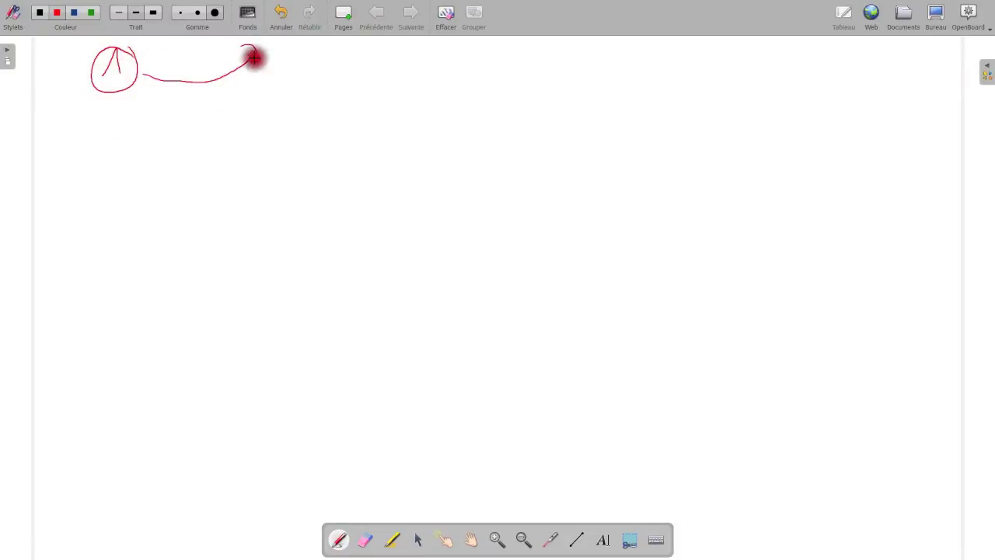
left_click_drag(84, 69, 26, 58)
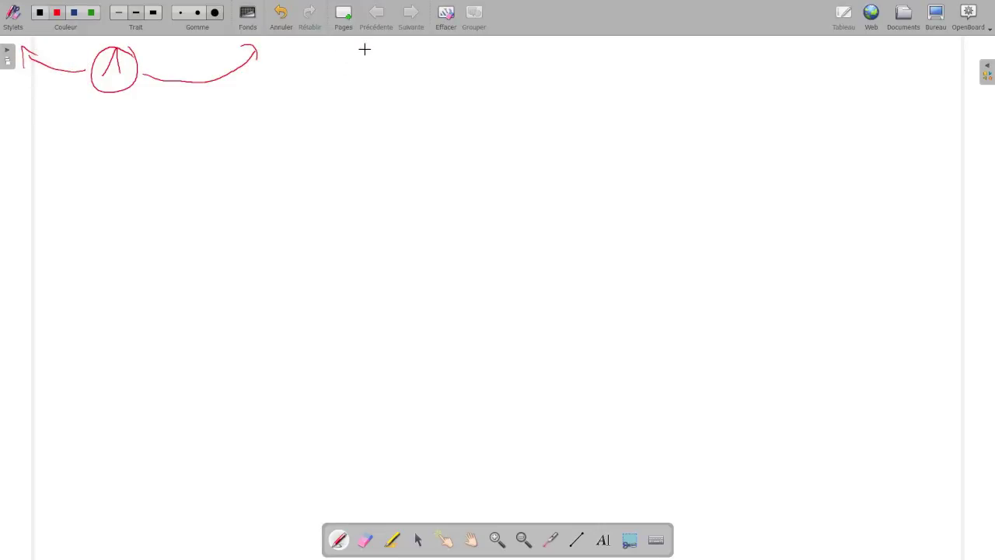
mouse_move(350, 54)
left_mouse_down()
mouse_move(349, 67)
mouse_move(370, 70)
mouse_move(355, 44)
mouse_move(381, 64)
mouse_move(475, 44)
mouse_move(470, 55)
left_mouse_up()
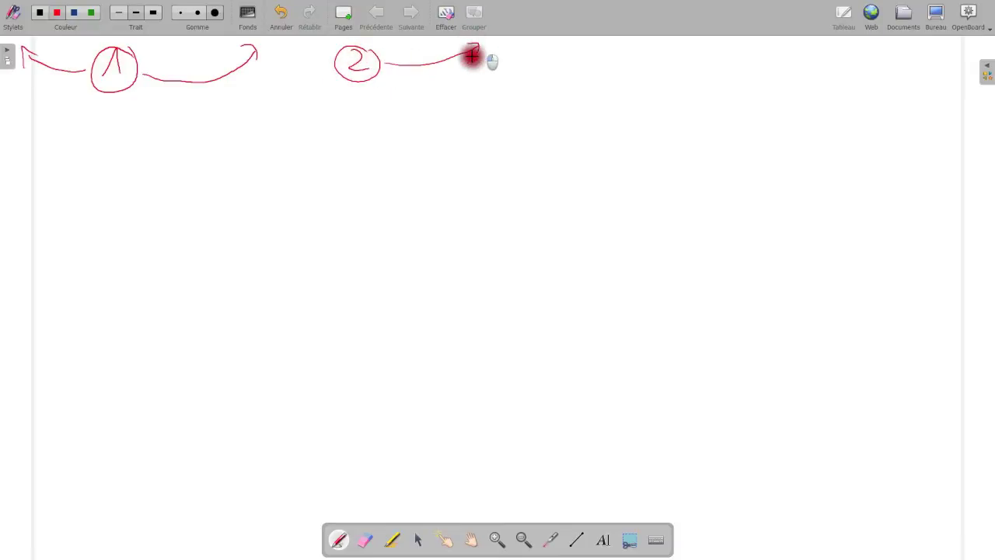
mouse_move(325, 65)
left_mouse_down()
mouse_move(266, 47)
mouse_move(286, 50)
left_mouse_up()
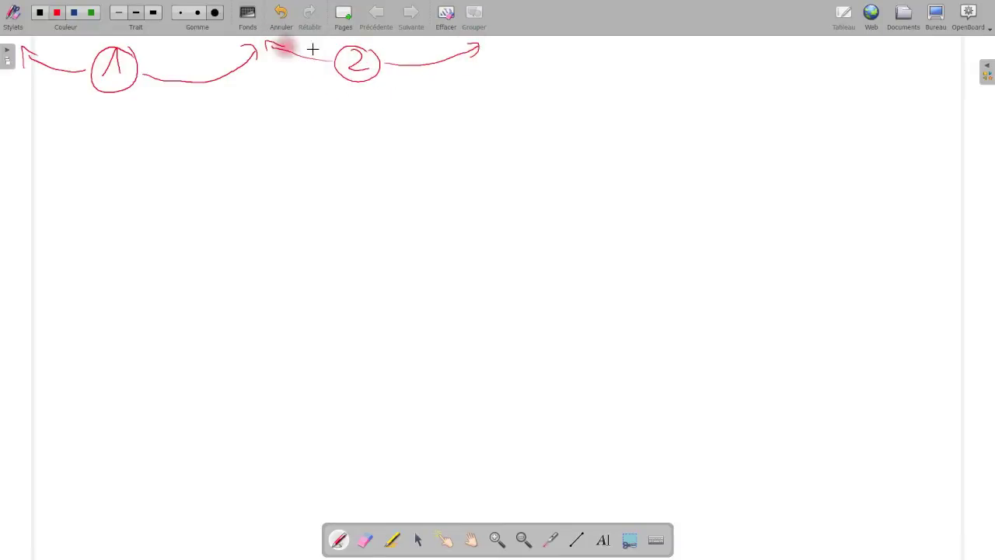
Draw a red circled 3 with an arrow on both sides near the page's upper right corner.
mouse_move(908, 48)
left_mouse_down()
mouse_move(909, 69)
mouse_move(890, 78)
mouse_move(984, 41)
left_mouse_up()
mouse_move(877, 60)
left_mouse_down()
mouse_move(845, 45)
mouse_move(853, 52)
left_mouse_up()
mouse_move(973, 43)
left_mouse_down()
mouse_move(981, 38)
mouse_move(985, 51)
left_mouse_up()
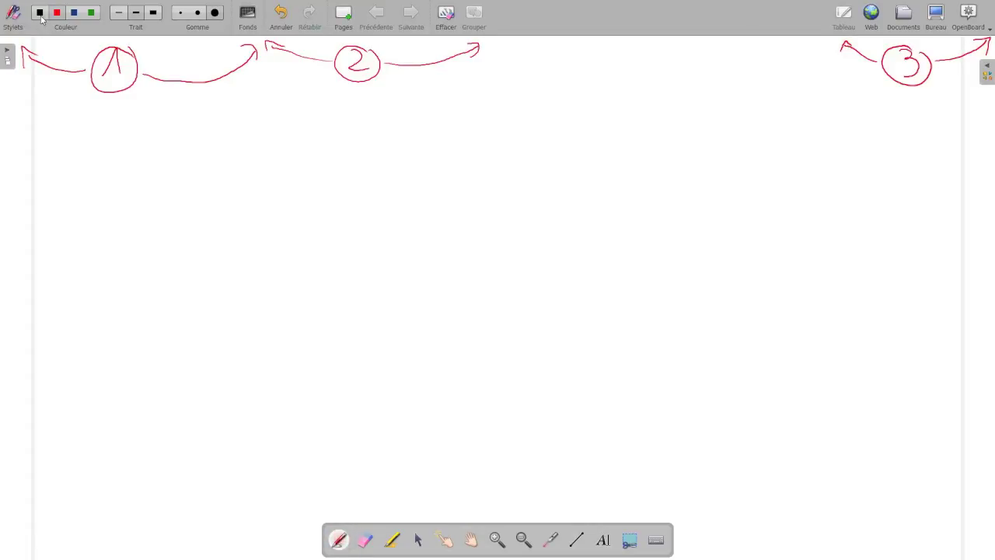
Choose the green pen colour and the thin line width, and try the small, medium and large eraser sizes, ending on large.
left_click(91, 13)
left_click(118, 14)
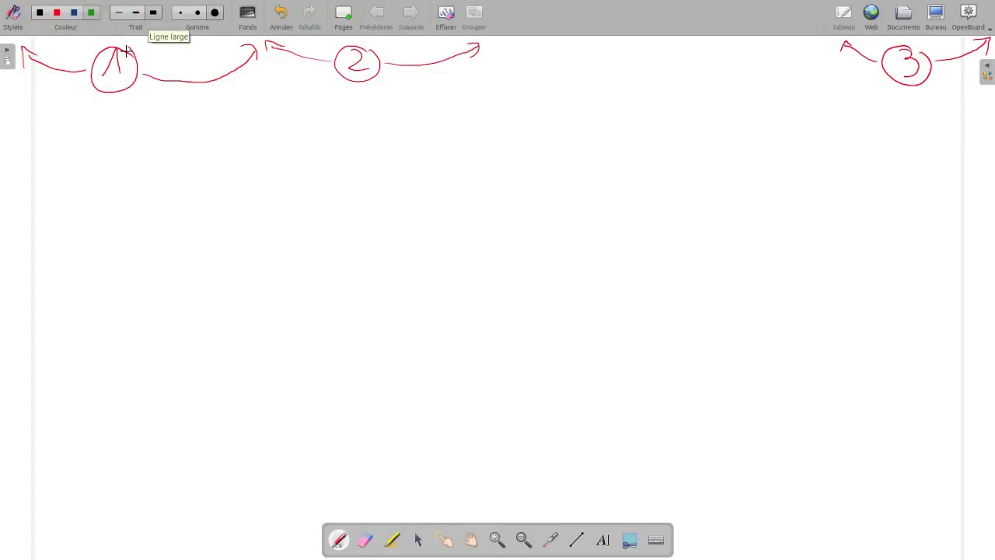
left_click(180, 13)
left_click(197, 13)
left_click(214, 14)
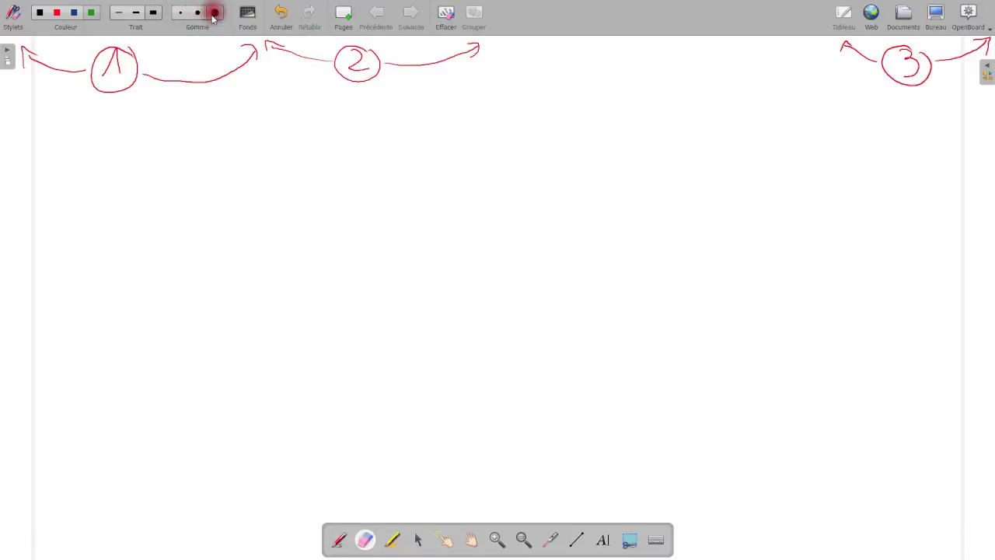
Draw a short blue stroke below the circled 2 and erase it with the large eraser.
left_click(74, 13)
mouse_move(277, 152)
left_mouse_down()
mouse_move(262, 161)
mouse_move(278, 148)
mouse_move(284, 180)
mouse_move(267, 182)
left_mouse_up()
left_click(215, 13)
left_click(278, 150)
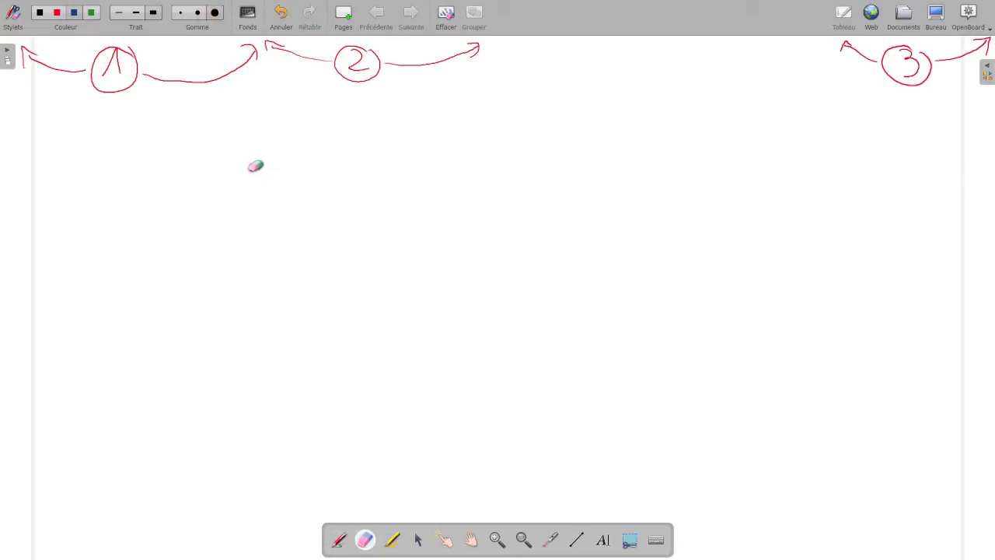
Try the four page backgrounds in turn: plain white, white grid, plain black and black grid.
left_click(247, 16)
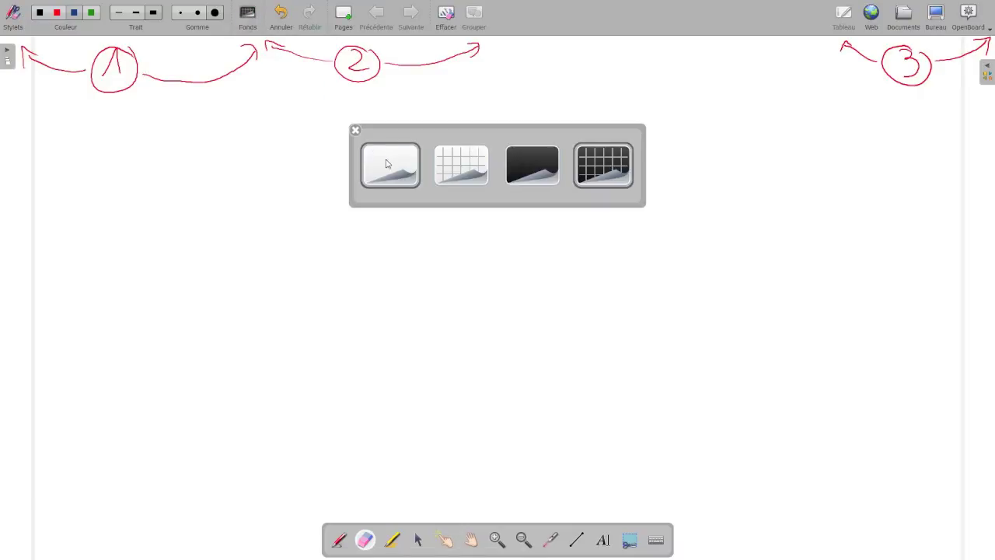
left_click(386, 163)
left_click(247, 16)
left_click(459, 158)
left_click(247, 15)
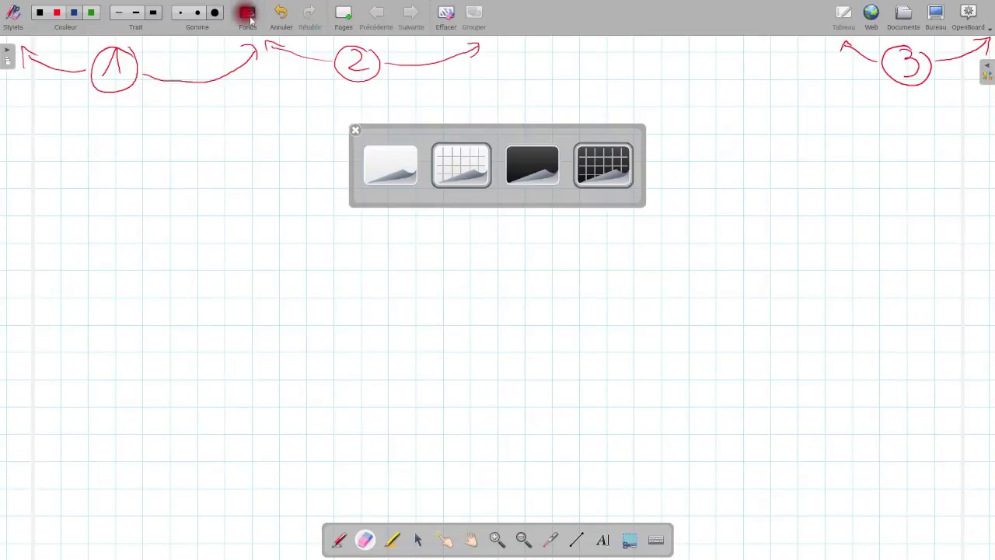
left_click(525, 162)
left_click(255, 16)
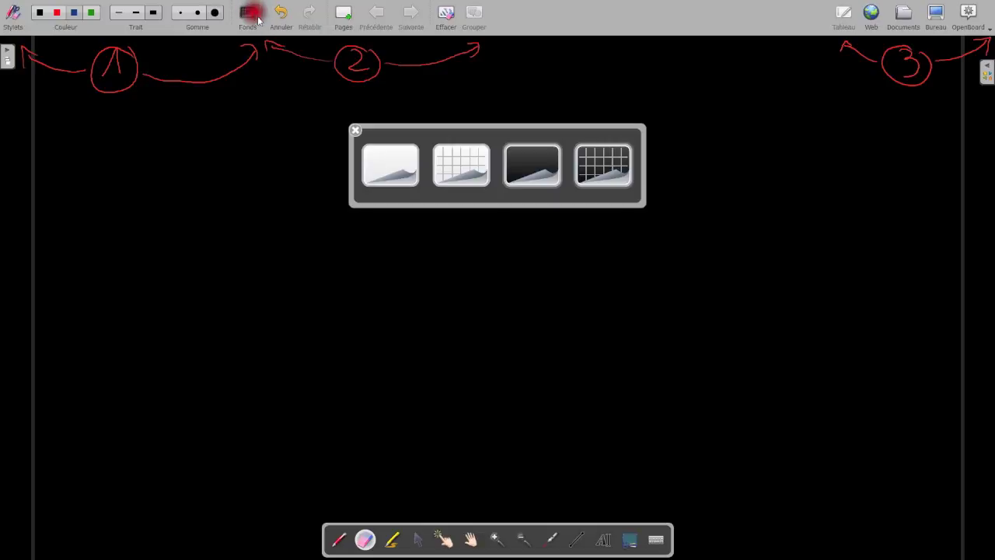
left_click(595, 161)
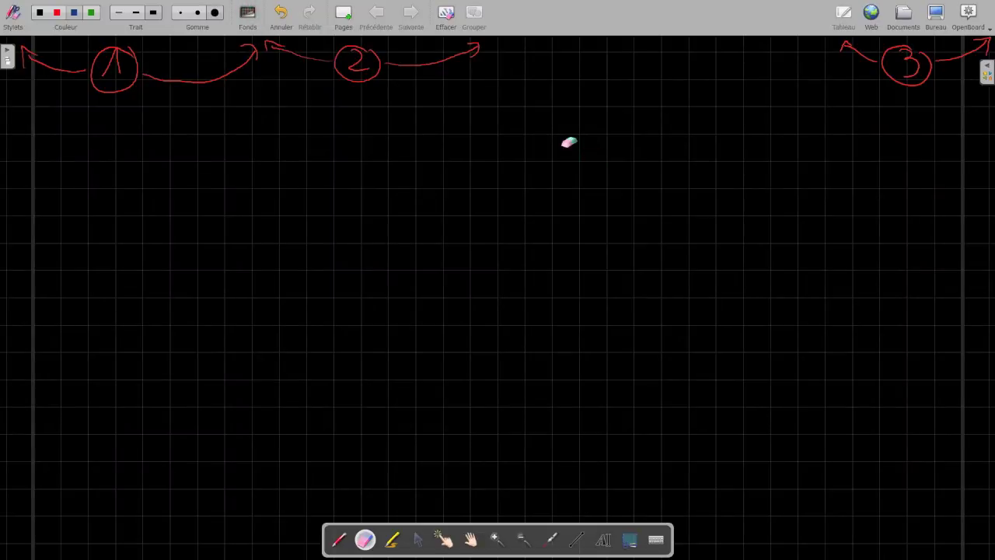
Draw a large circled 1 in thin white pen in the middle of the black grid page.
left_click(247, 16)
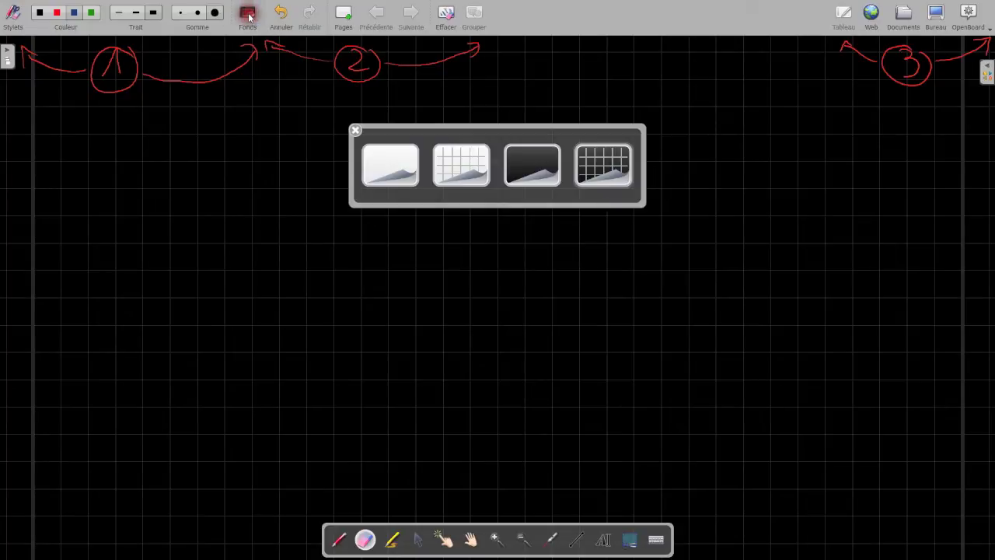
left_click(120, 12)
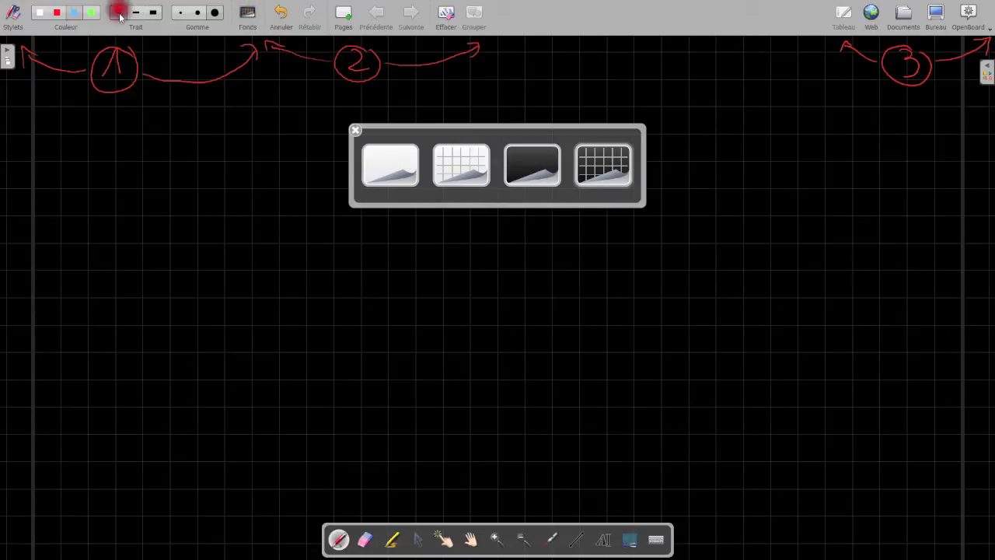
mouse_move(334, 317)
left_mouse_down()
mouse_move(373, 275)
mouse_move(382, 346)
left_mouse_up()
mouse_move(373, 264)
left_mouse_down()
mouse_move(316, 288)
mouse_move(377, 264)
left_mouse_up()
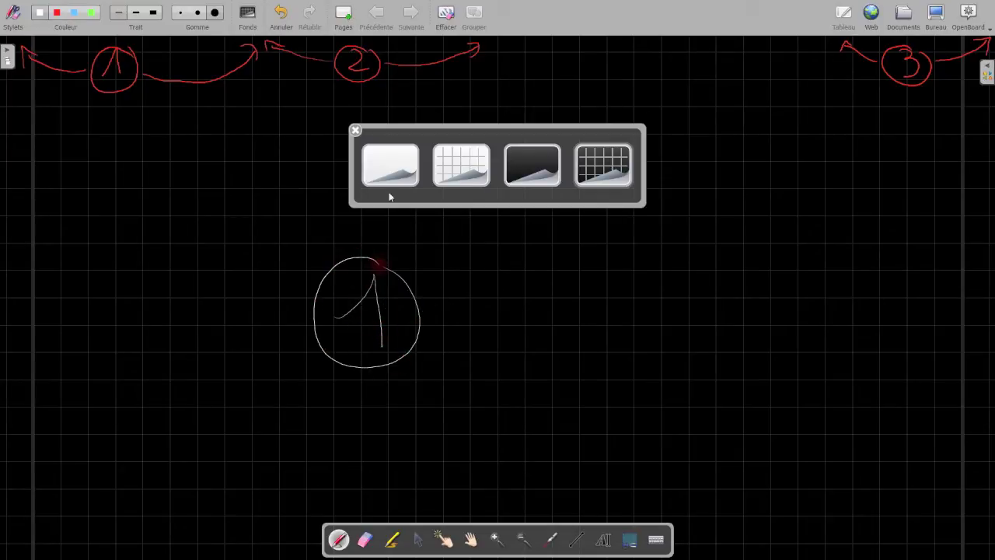
Switch the page background to plain white, plain black and back to plain white, and erase the large circled 1.
left_click(387, 172)
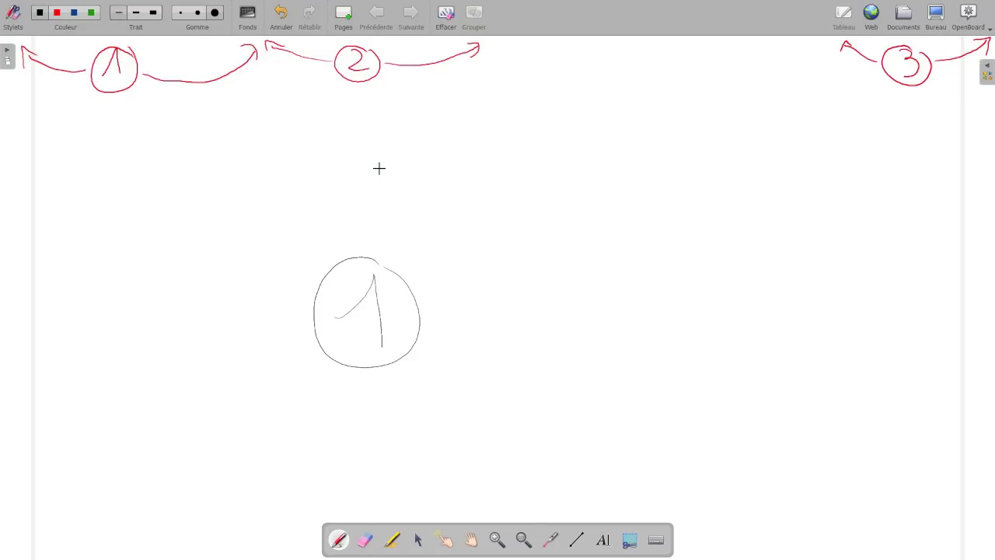
left_click(251, 16)
left_click(538, 152)
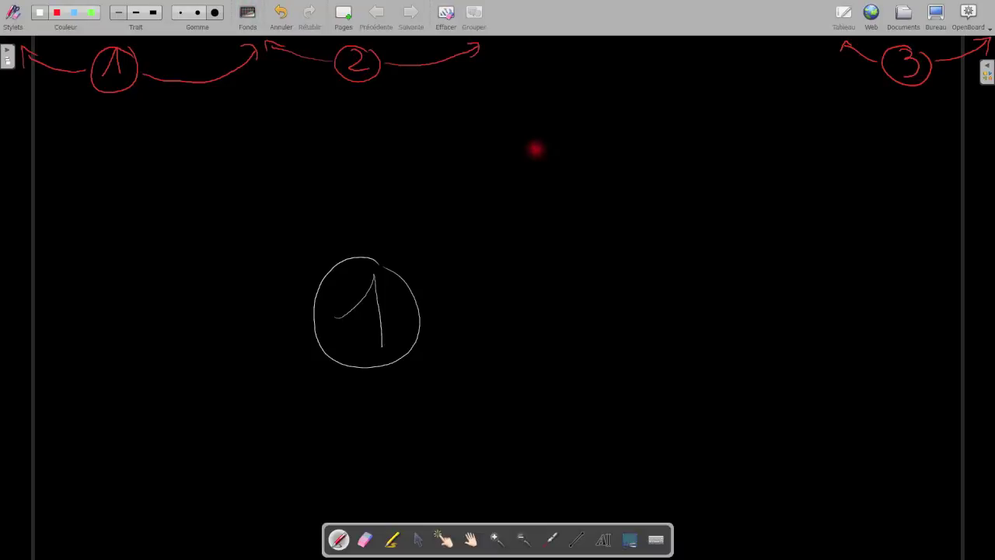
left_click(257, 28)
left_click(386, 164)
left_click_drag(378, 151, 381, 259)
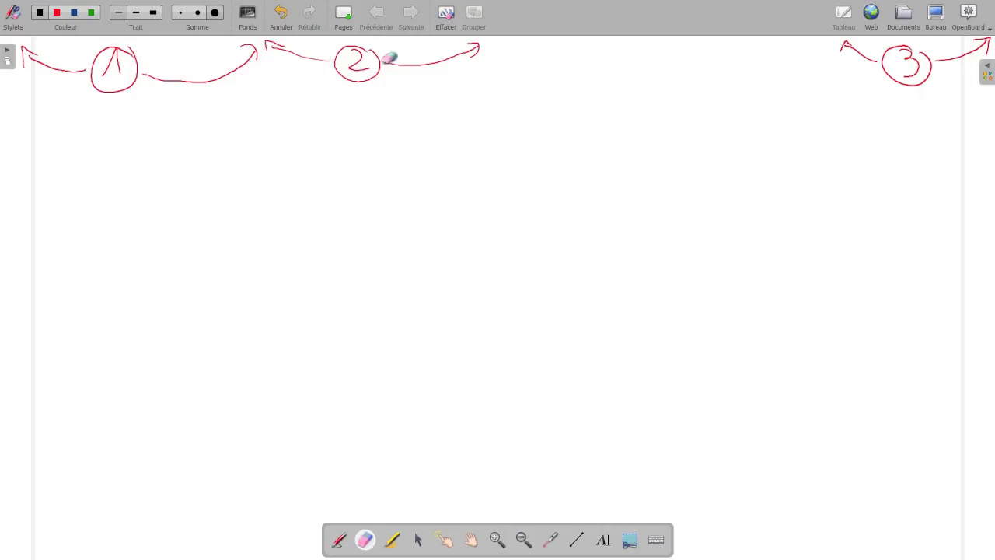
Draw a large circled 1 in thin black pen in the middle of the page.
left_click(338, 540)
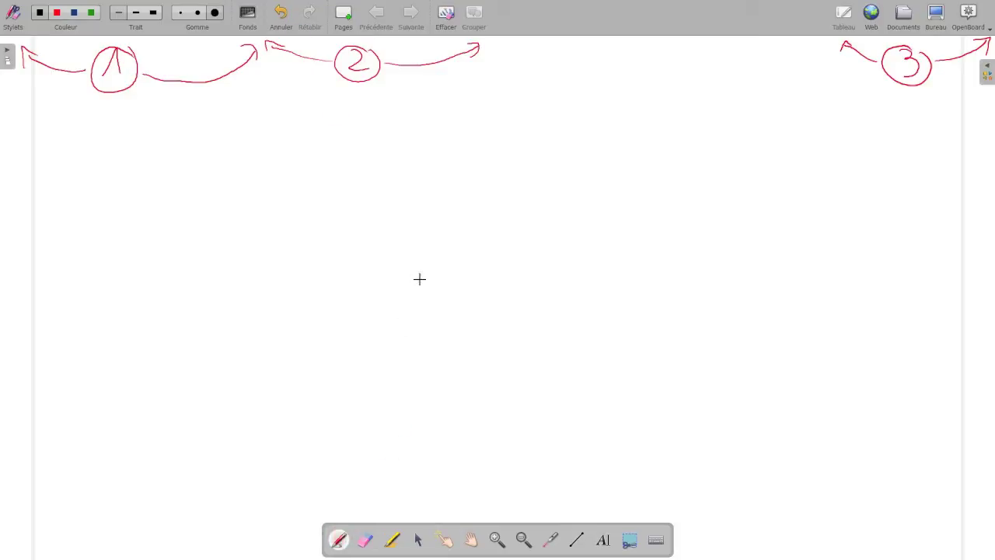
left_click_drag(433, 235, 463, 257)
mouse_move(467, 195)
left_mouse_down()
mouse_move(409, 229)
mouse_move(473, 189)
left_mouse_up()
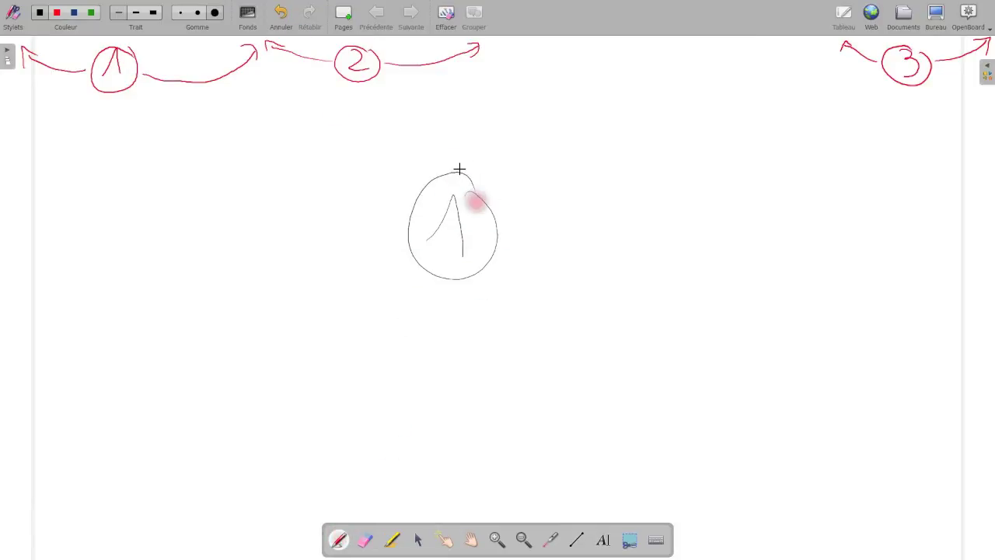
Undo both strokes of the black circled 1 and redo them.
left_click(282, 19)
left_click(282, 18)
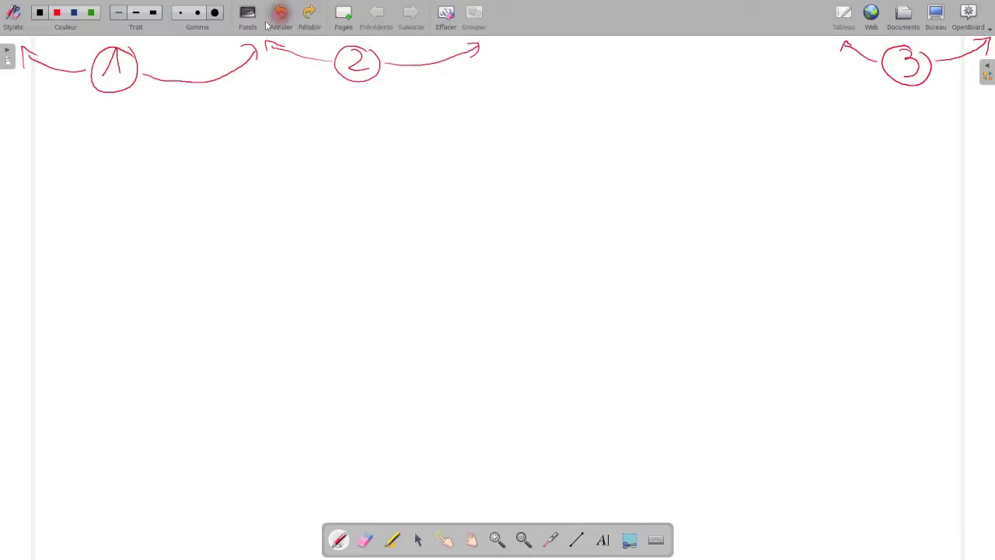
left_click(308, 17)
left_click(306, 19)
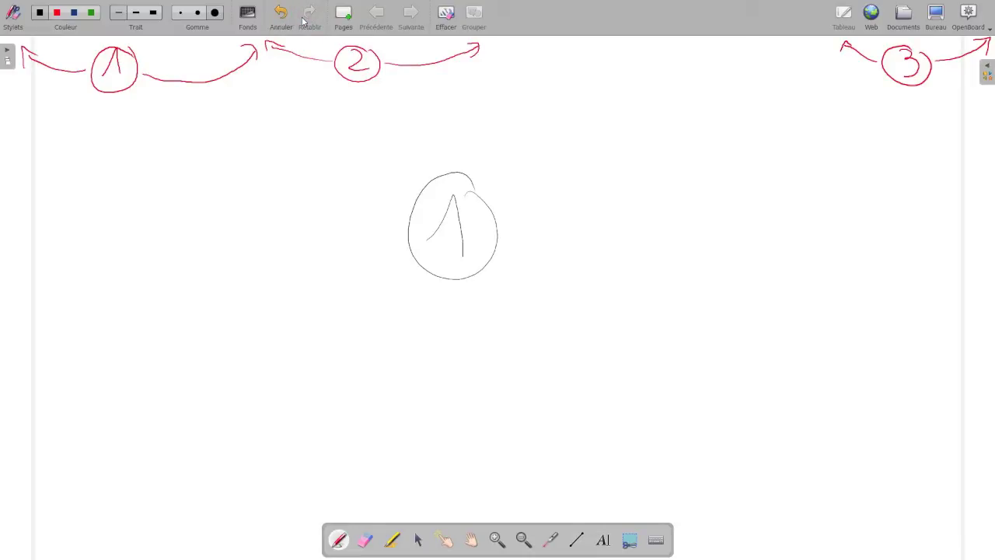
Add a new blank page to the document and go back to the first page.
left_click(344, 16)
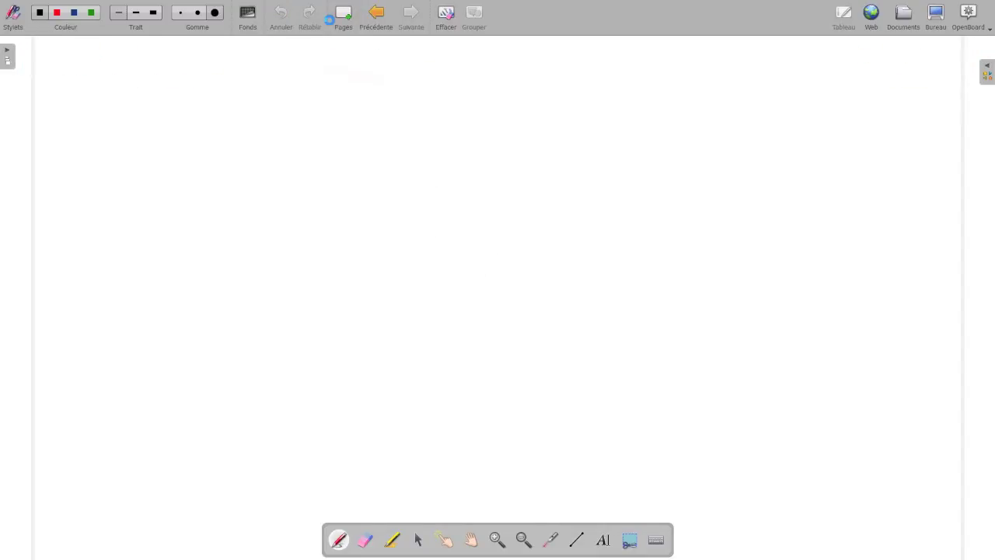
left_click(376, 14)
Draw a black circled 2 with the pen to the right of the large circled 1.
left_click(552, 539)
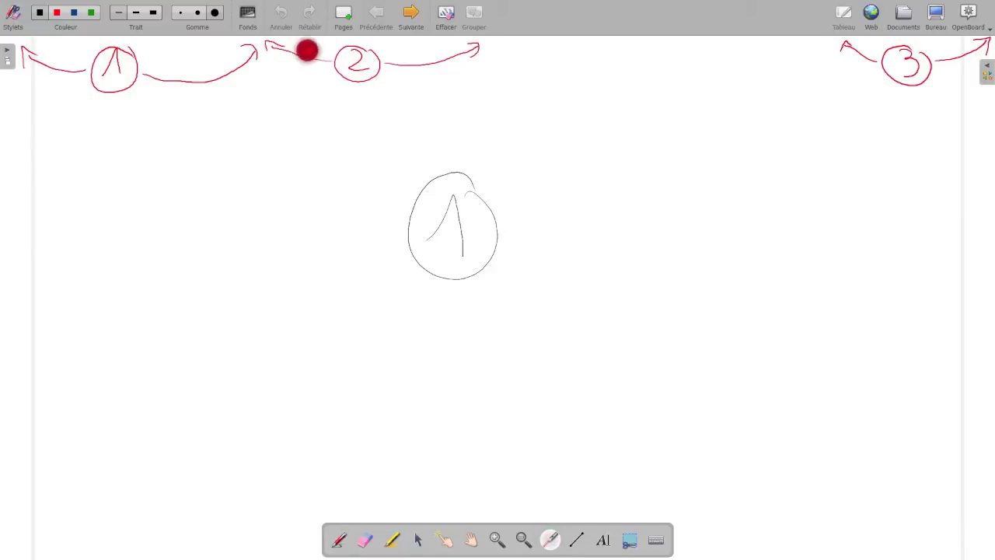
left_click(338, 538)
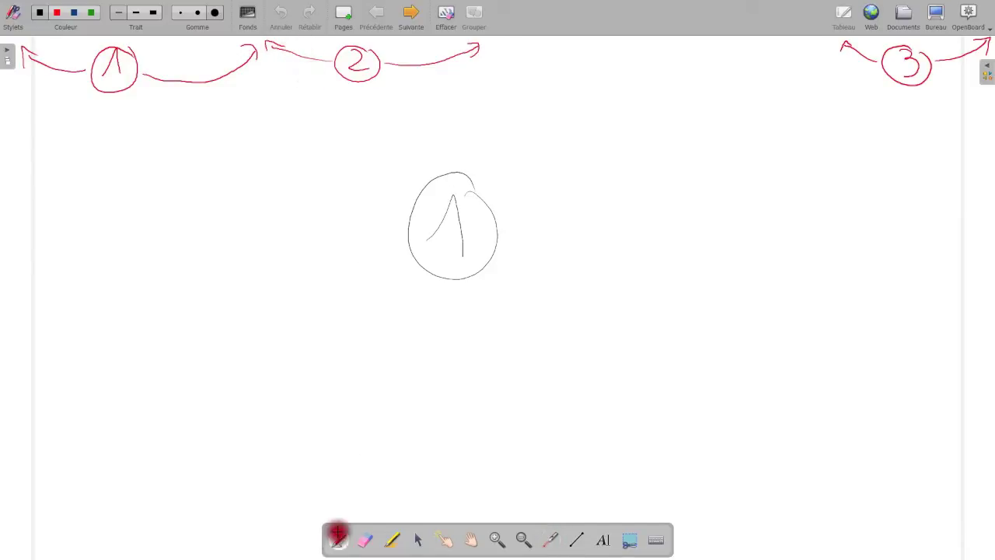
mouse_move(565, 206)
left_mouse_down()
mouse_move(565, 242)
mouse_move(615, 244)
left_mouse_up()
mouse_move(614, 177)
left_mouse_down()
mouse_move(633, 195)
mouse_move(623, 187)
left_mouse_up()
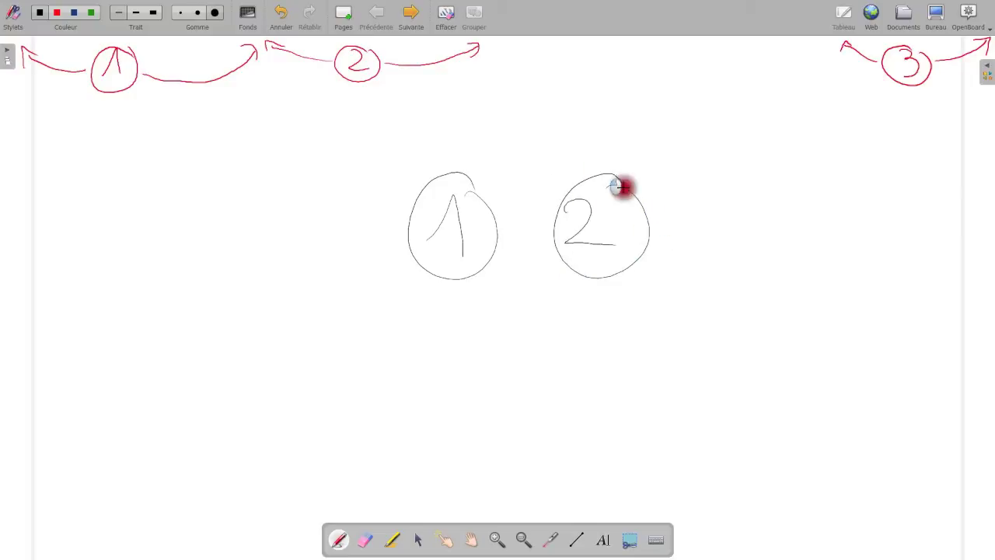
Undo both strokes of the black circled 2 and redo them.
left_click(282, 14)
left_click(280, 15)
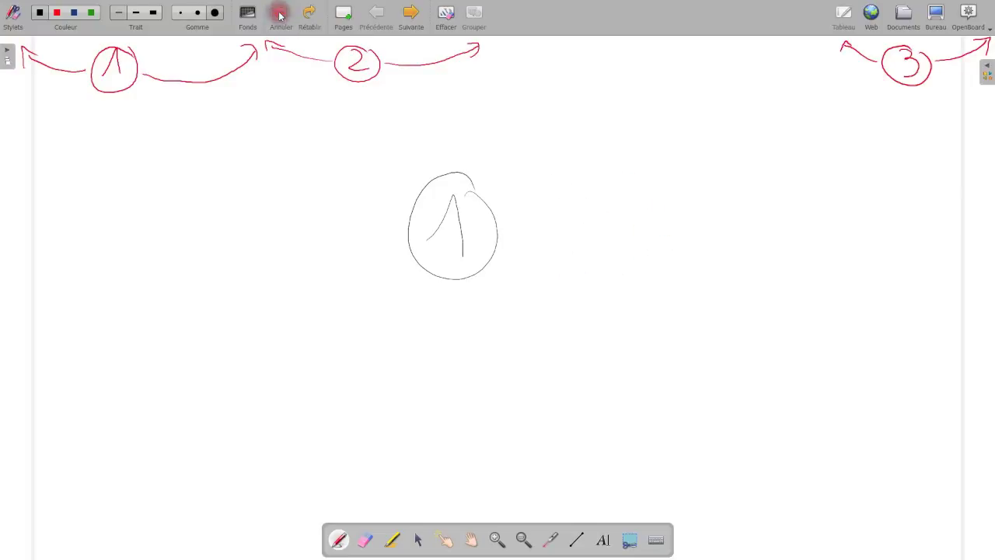
left_click(308, 15)
left_click(307, 16)
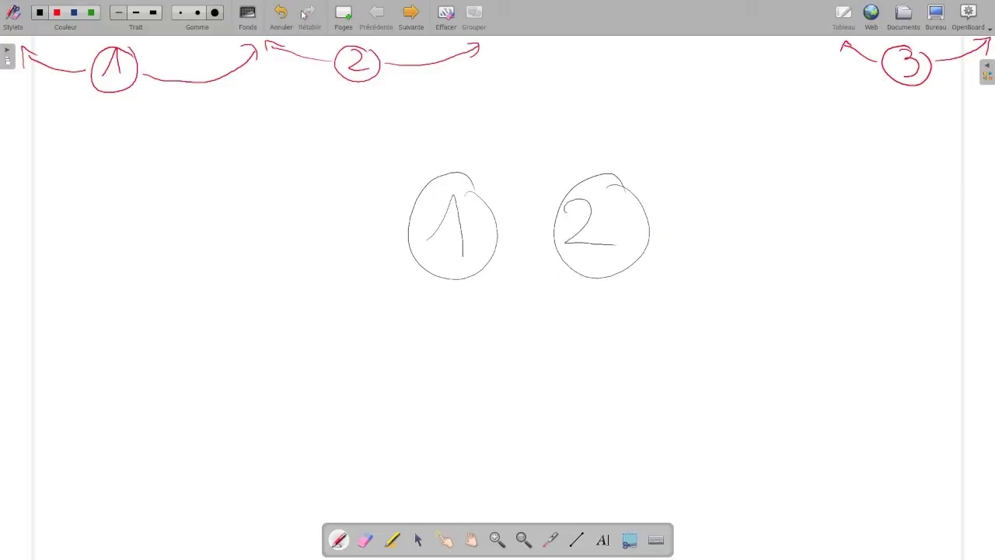
Go to the next page and back, and clear the first page's content and undo the clearing.
left_click(412, 14)
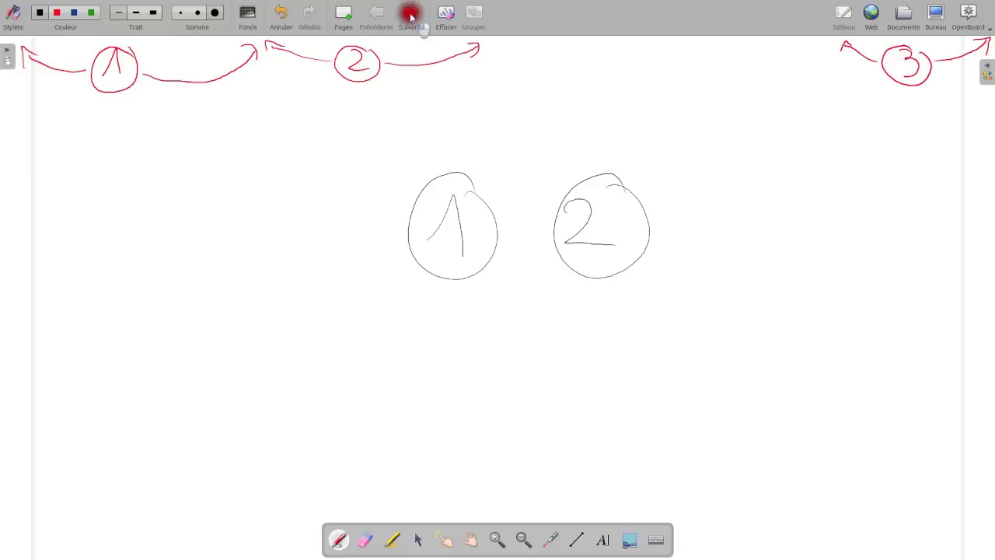
left_click(378, 15)
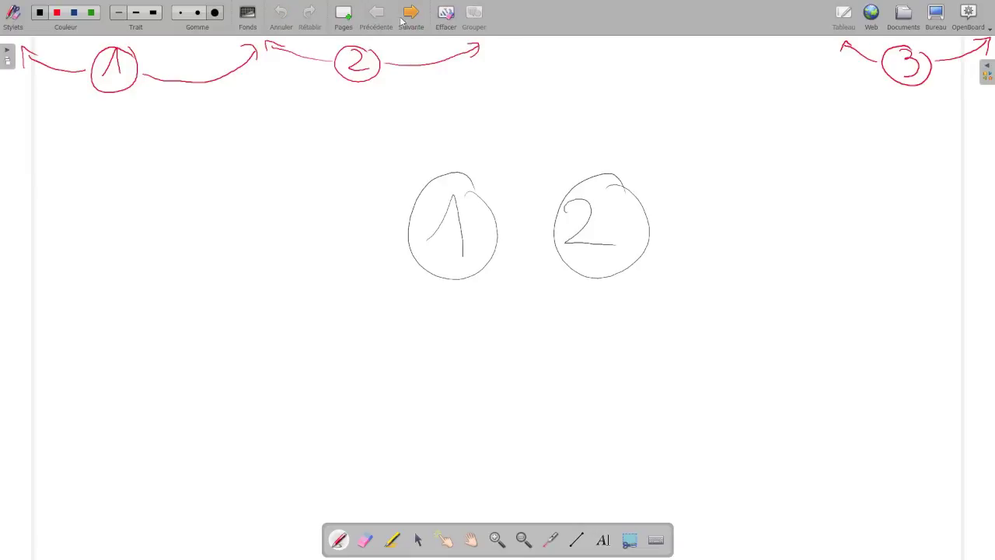
left_click(447, 16)
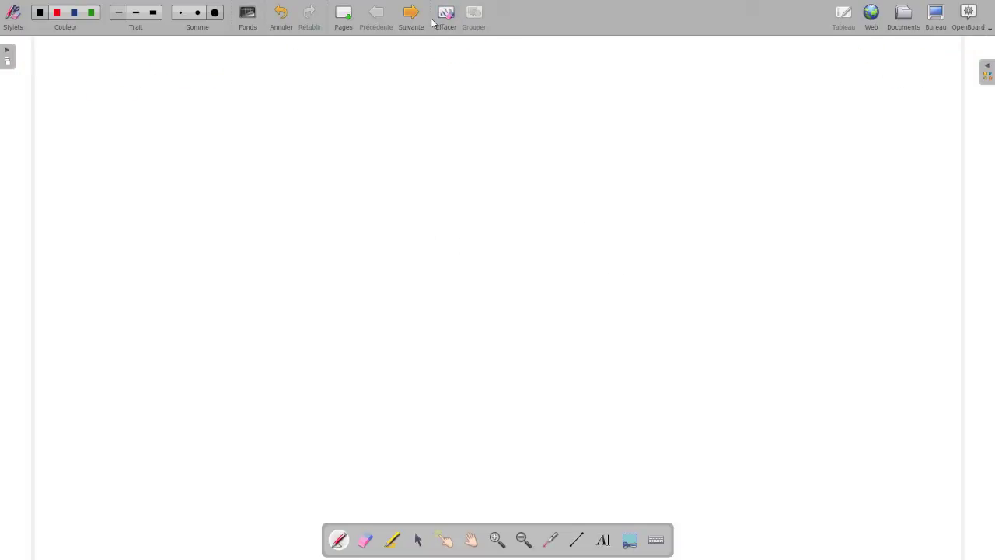
left_click(282, 14)
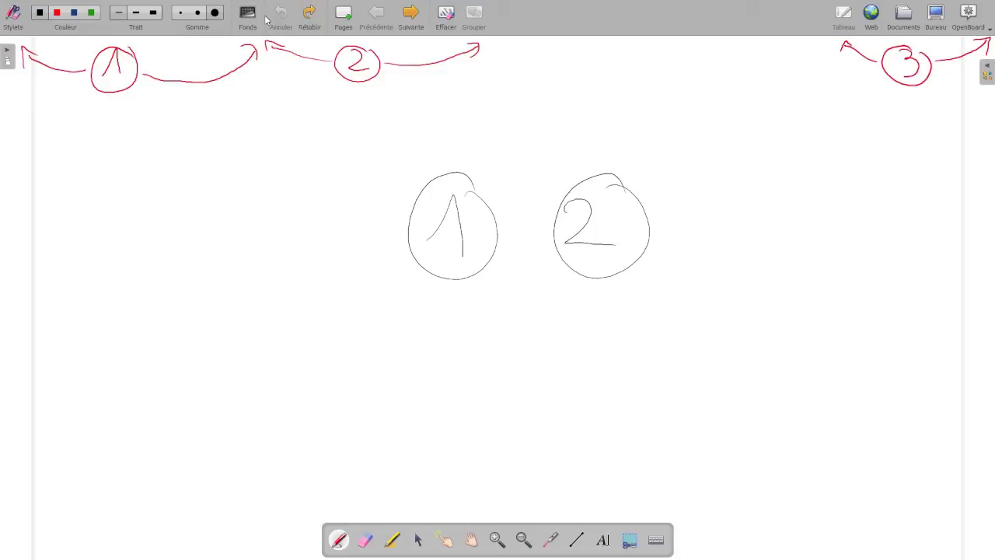
Select the strokes of the black circled 1 and group them into one object.
left_click(417, 539)
mouse_move(522, 155)
left_mouse_down()
mouse_move(364, 318)
mouse_move(370, 331)
left_mouse_up()
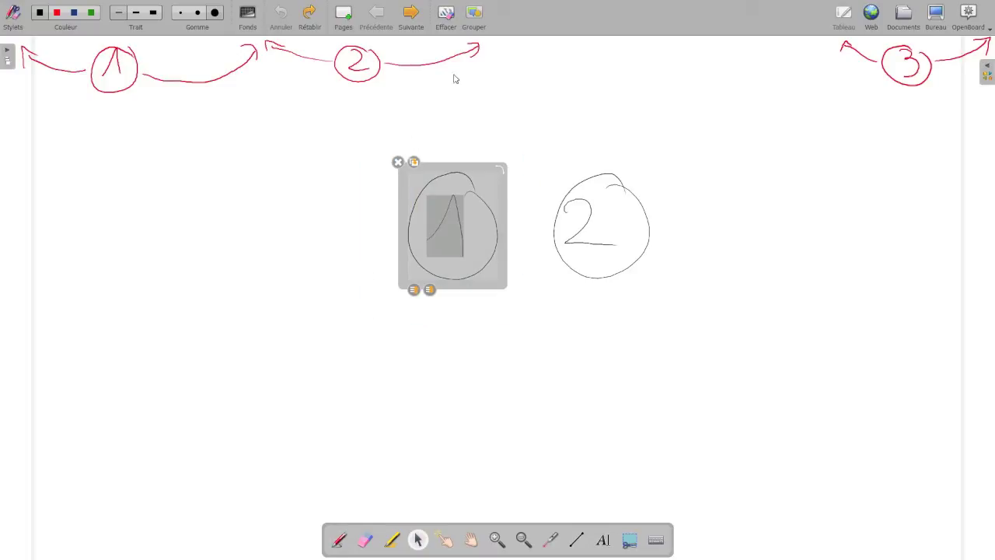
left_click(472, 15)
left_click(417, 187)
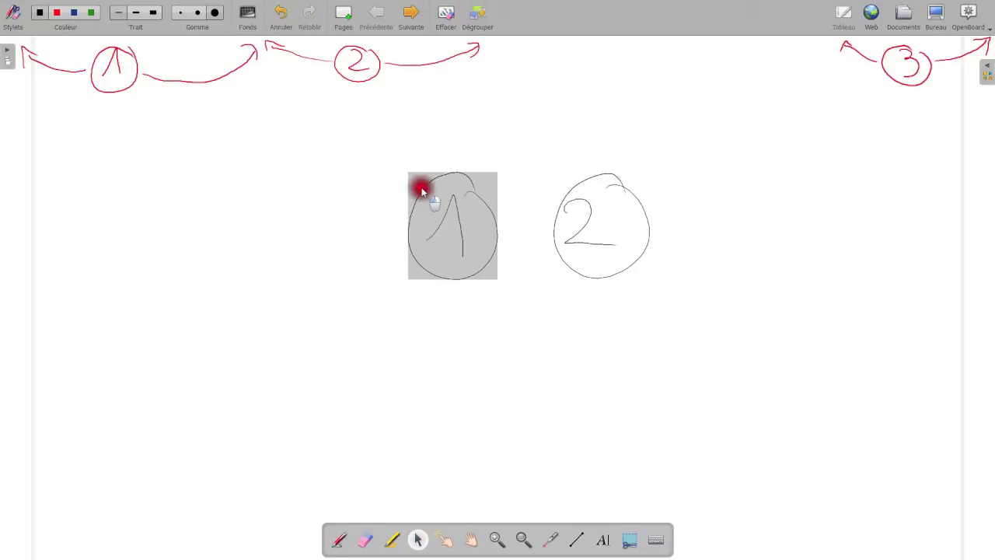
Move the grouped black circled 1 as one object, and shift the circle and digit of the black circled 2 separately.
mouse_move(449, 162)
left_mouse_down()
mouse_move(411, 211)
mouse_move(429, 178)
mouse_move(460, 168)
left_mouse_up()
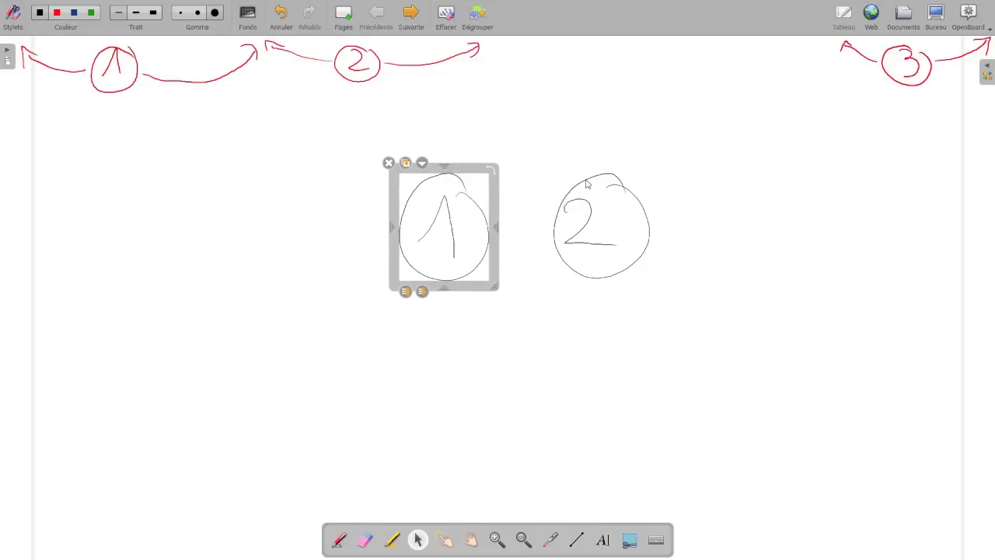
mouse_move(582, 201)
left_mouse_down()
mouse_move(604, 230)
mouse_move(596, 167)
mouse_move(611, 138)
mouse_move(625, 155)
mouse_move(599, 170)
left_mouse_up()
Ungroup the black circled 1, move only its circle slightly down, and deselect it.
left_click(456, 205)
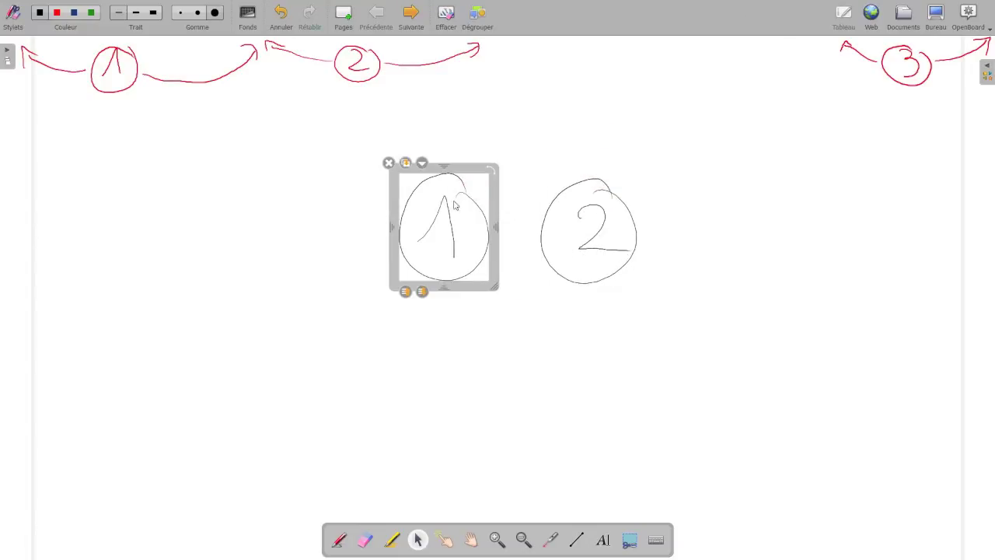
left_click(482, 17)
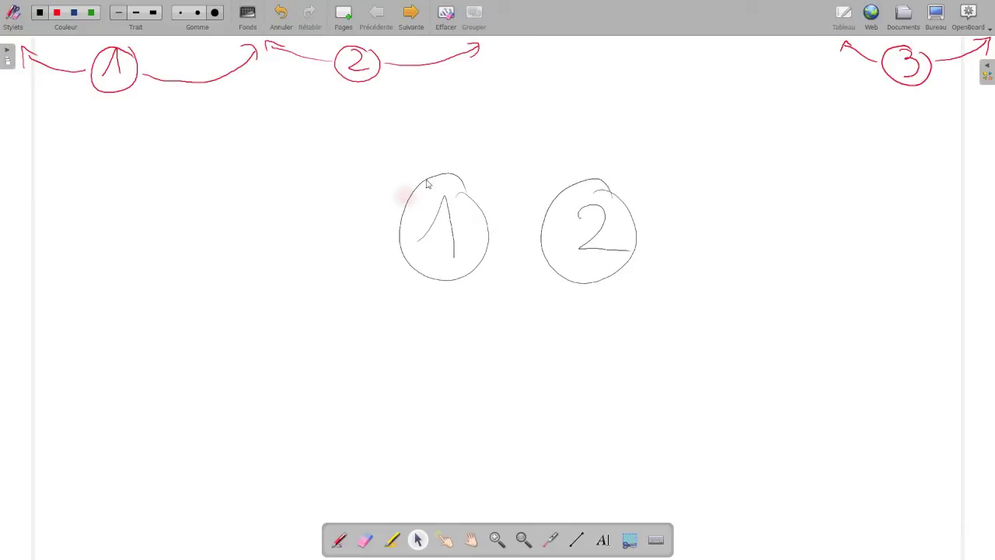
left_click(454, 168)
mouse_move(454, 169)
left_mouse_down()
mouse_move(401, 165)
mouse_move(350, 181)
mouse_move(454, 175)
left_mouse_up()
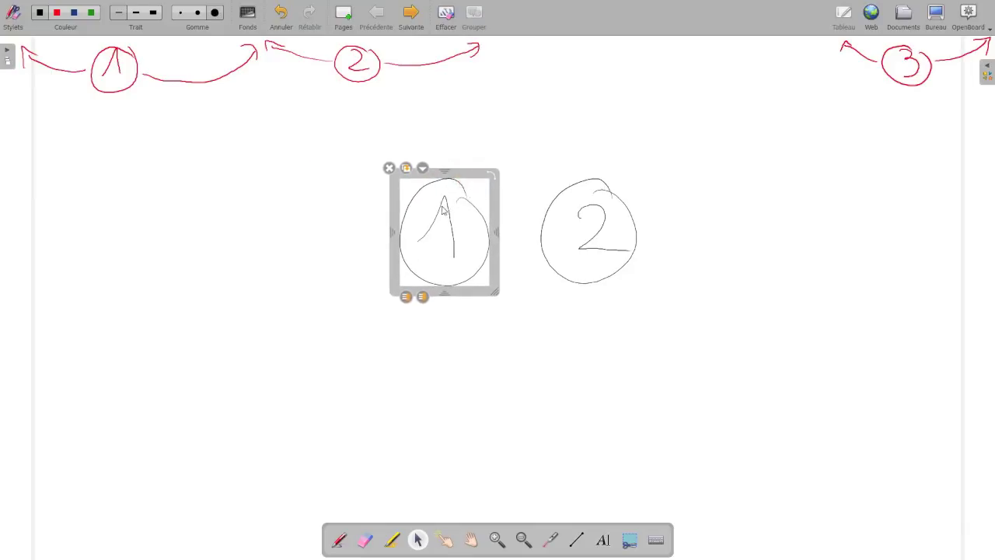
left_click(370, 157)
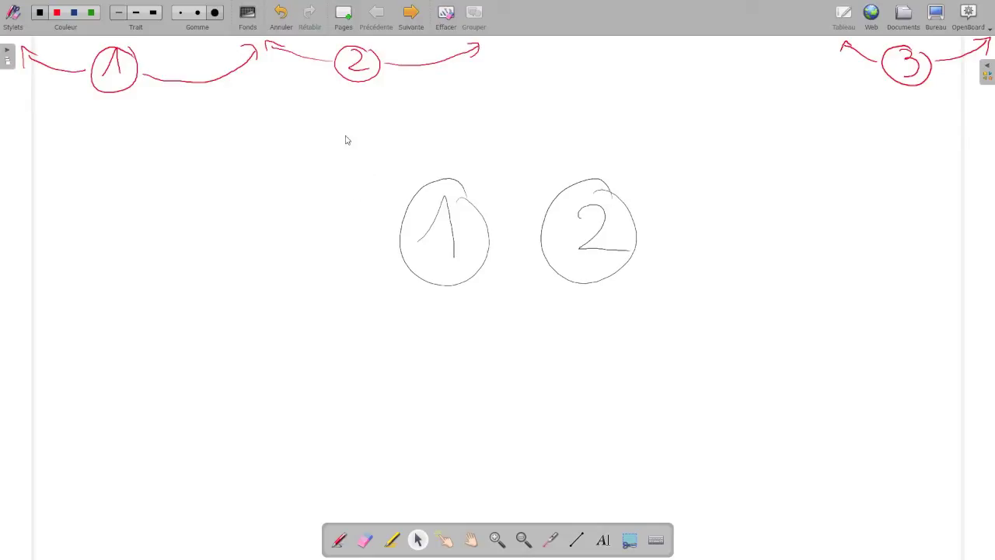
Duplicate the current page and return to the original page.
left_click(346, 21)
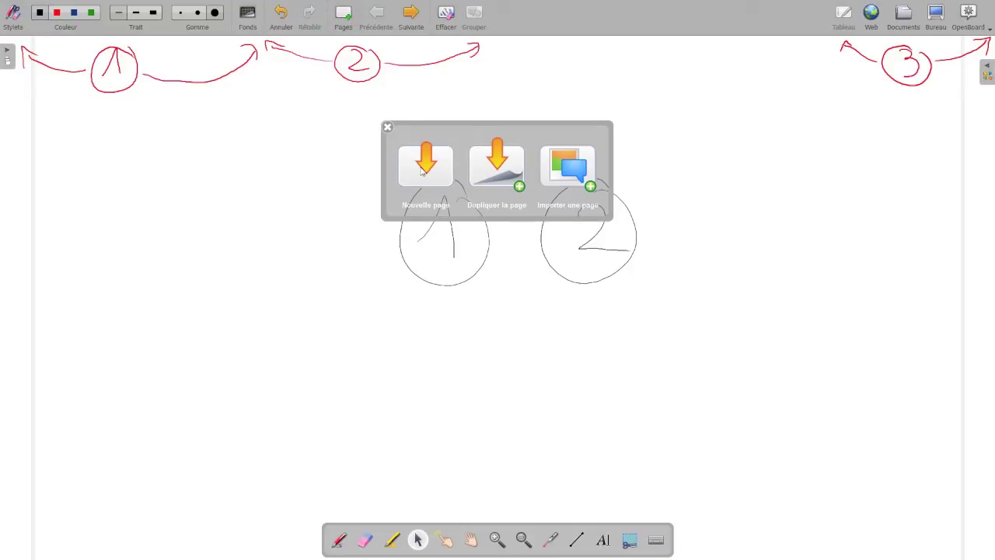
left_click(487, 167)
left_click(377, 23)
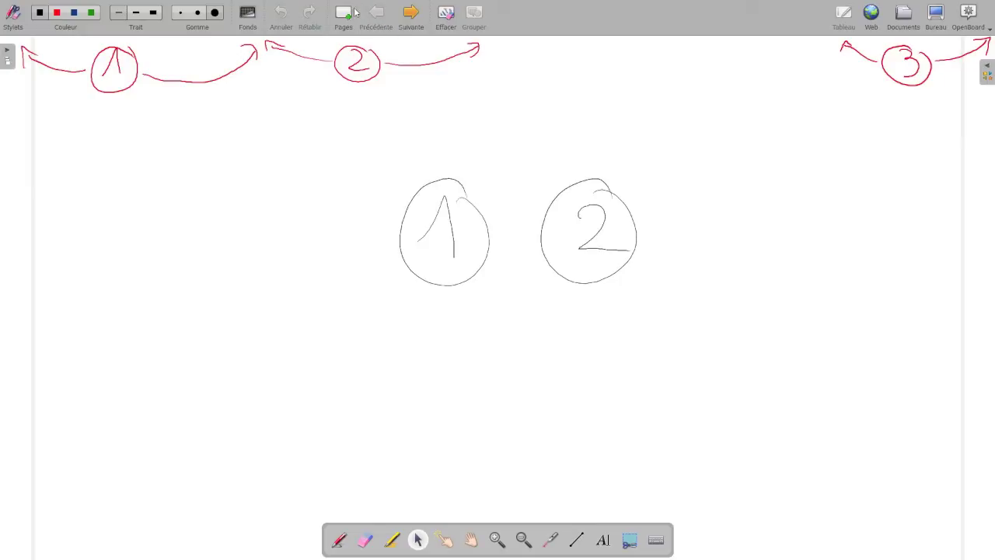
View the file chooser for importing a page and close it without choosing a file.
left_click(346, 17)
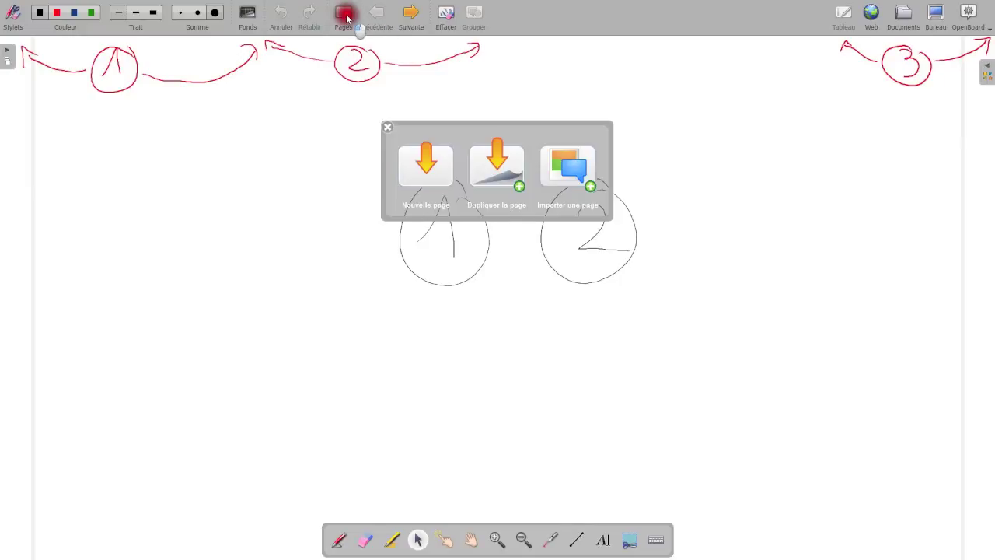
left_click(565, 160)
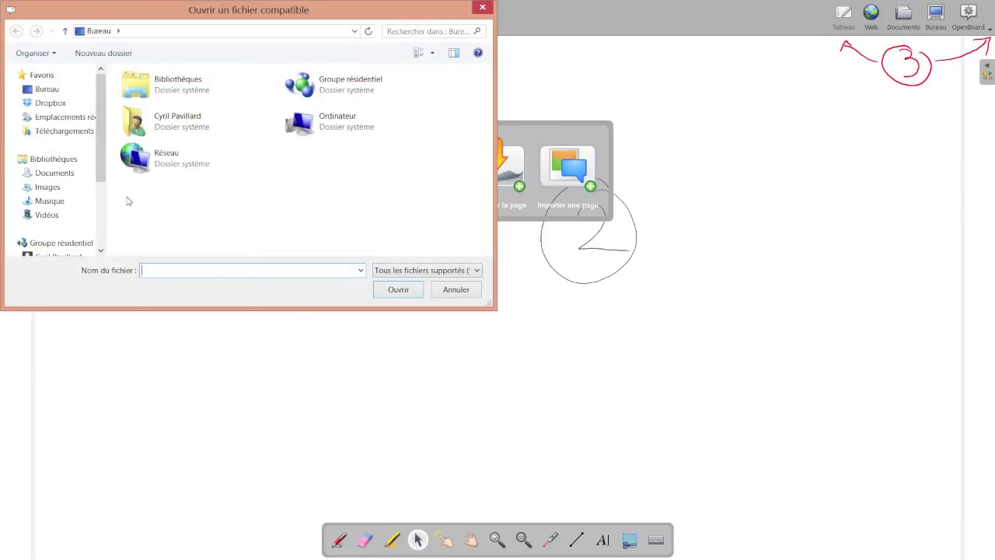
key("Escape")
Clear only the page's annotations, undo the clearing, and look over the clearing options again.
left_click(449, 16)
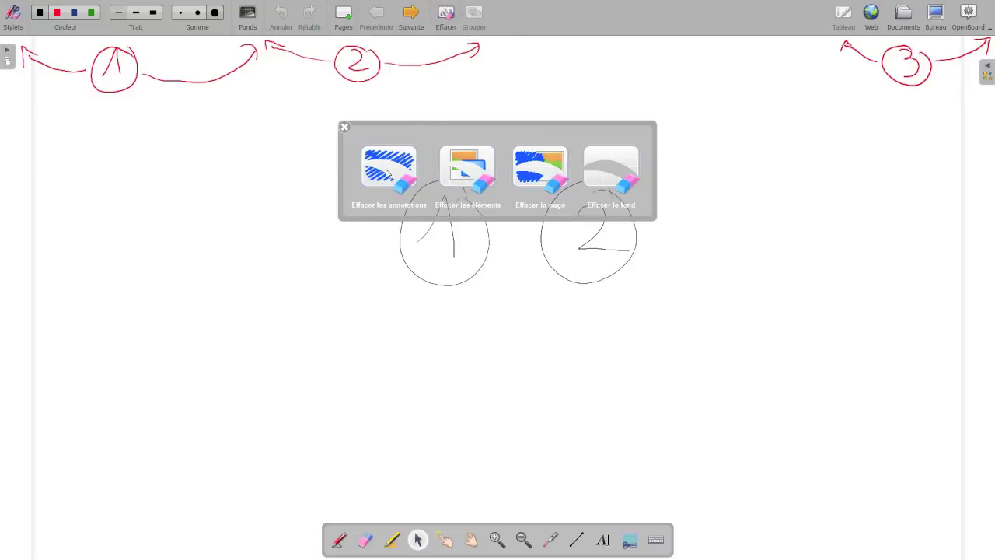
left_click(381, 162)
left_click(282, 13)
left_click(445, 17)
left_click(347, 127)
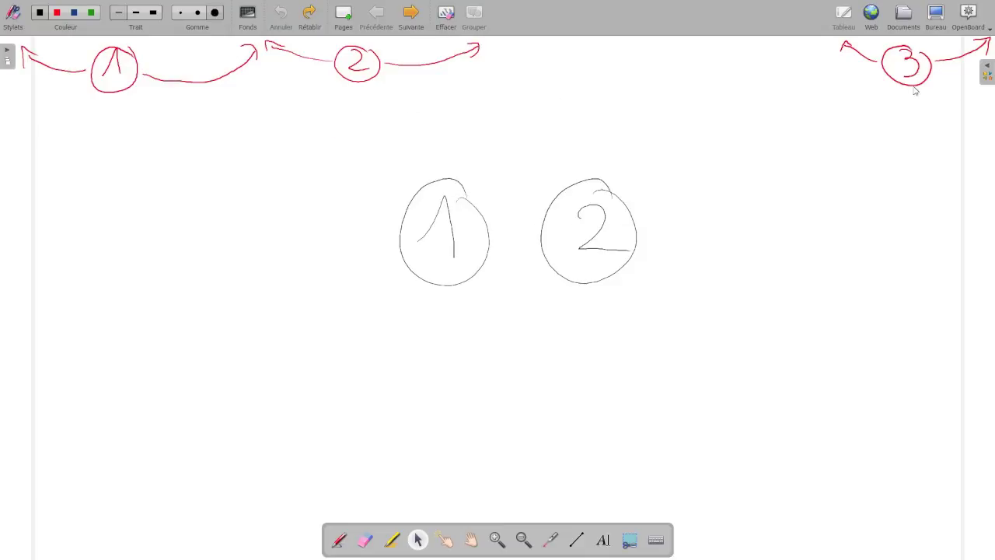
Add the sun picture from the image library beside the black circled 1, and clear the page's elements.
left_click(987, 73)
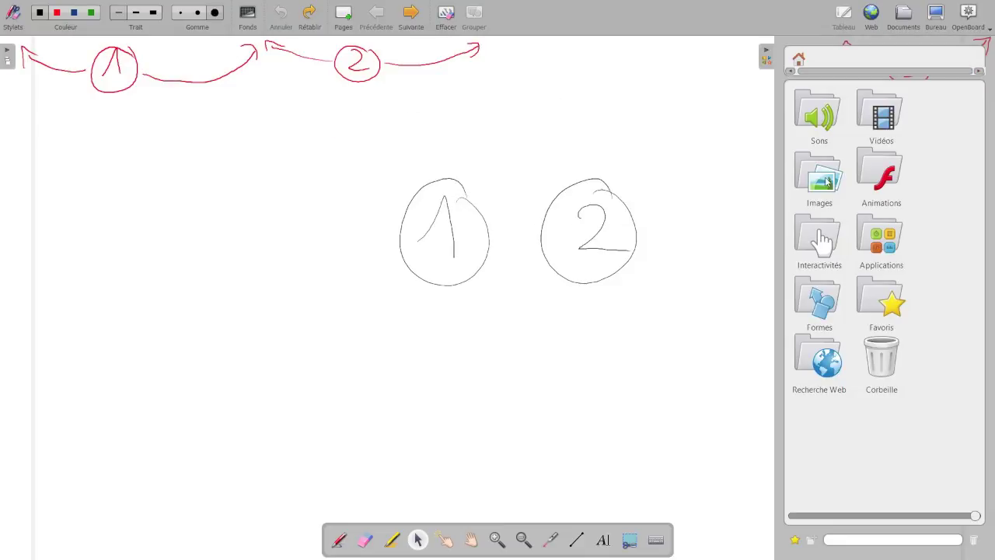
left_click(825, 181)
left_click_drag(830, 238, 298, 267)
left_click(766, 56)
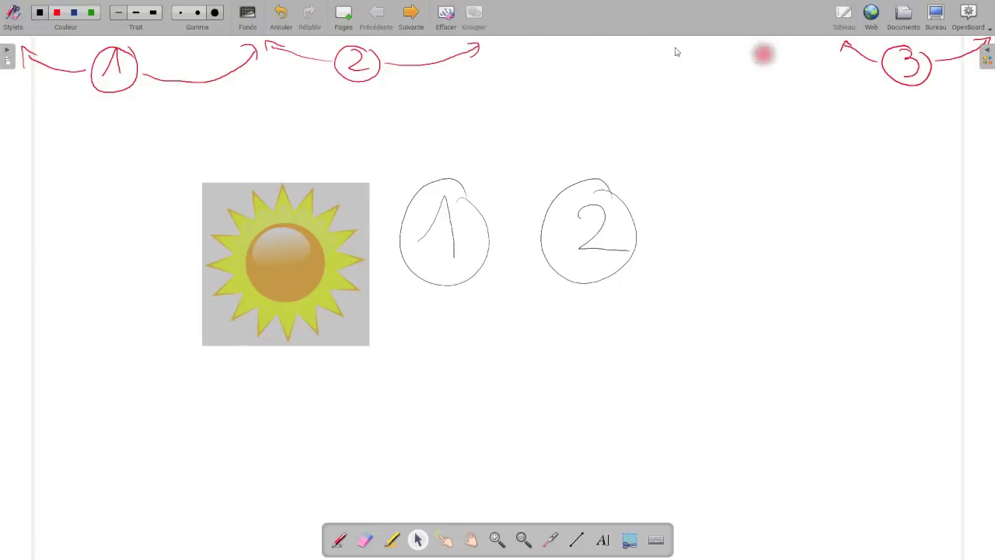
left_click(446, 14)
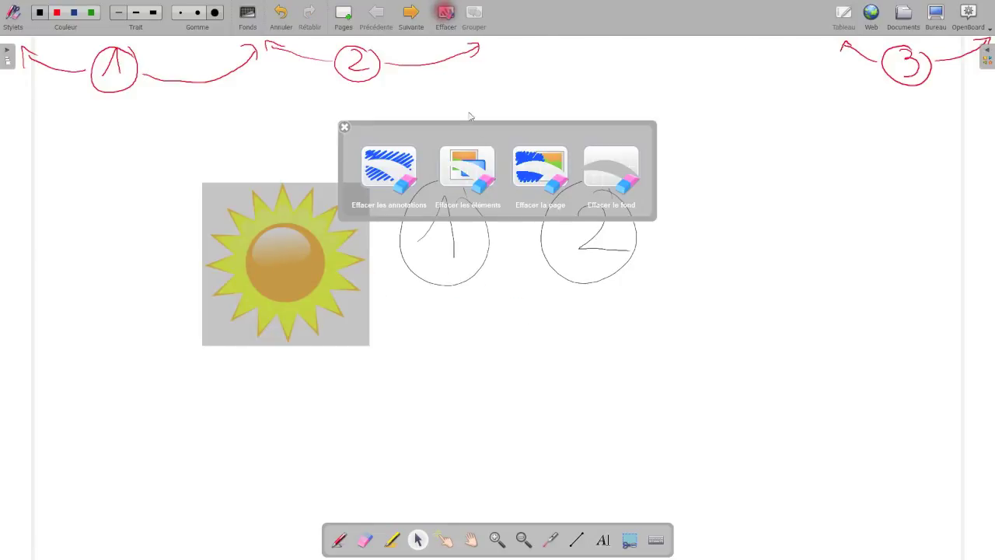
left_click(478, 169)
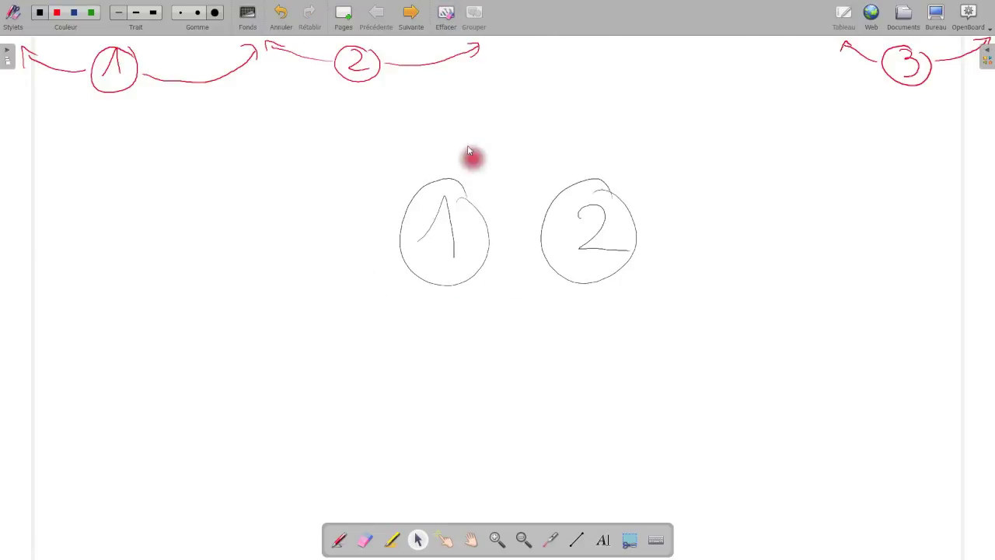
Clear the whole page and undo the clearing.
left_click(446, 14)
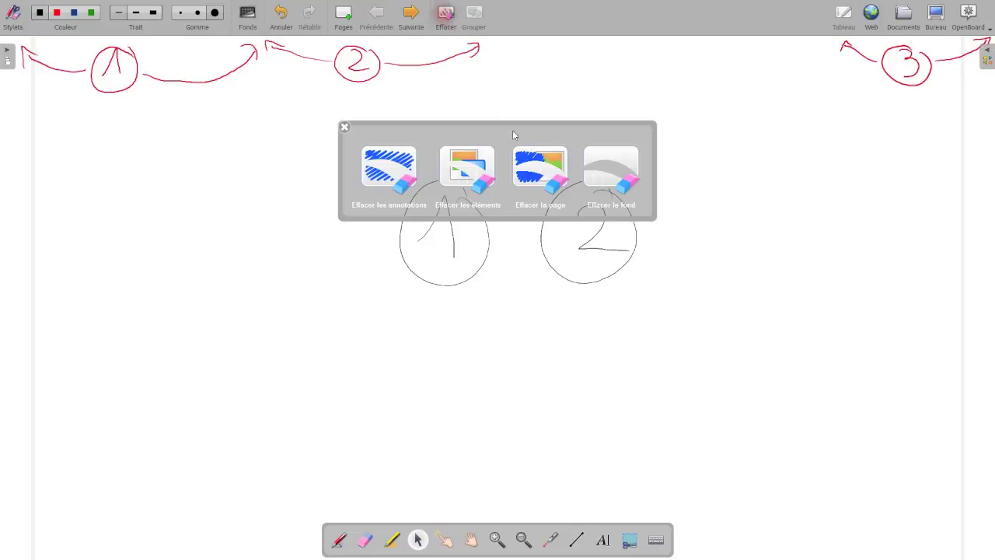
left_click(537, 159)
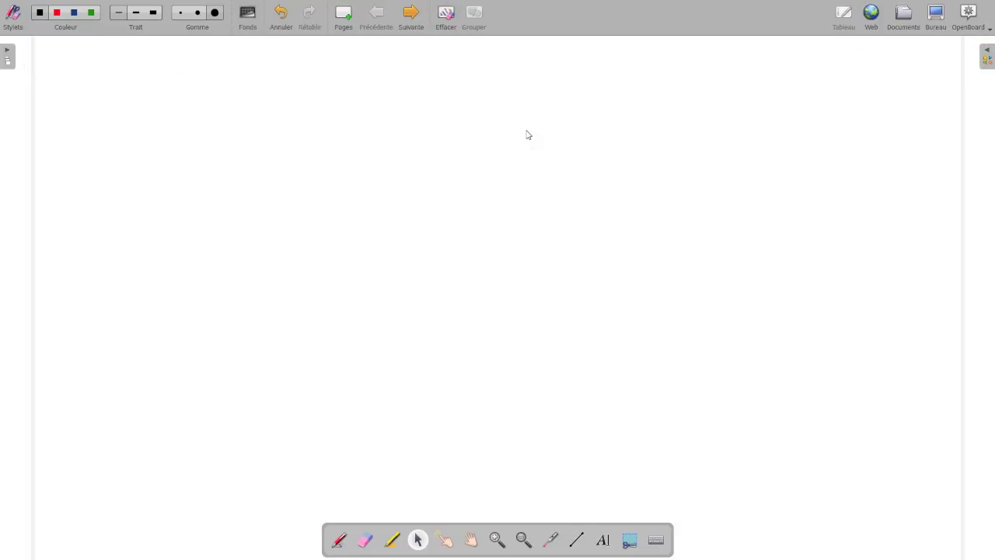
left_click(282, 13)
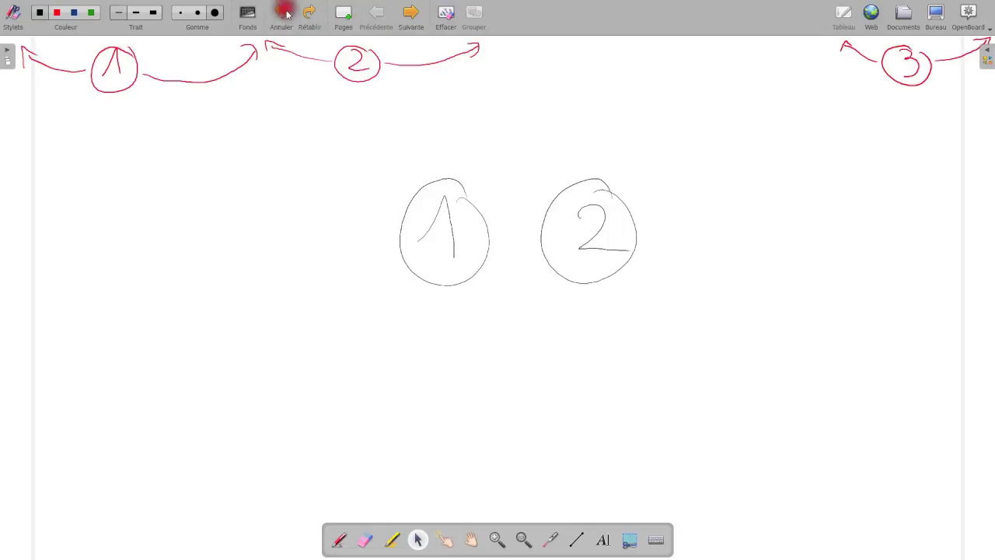
Set the snowy mountain hikers photo from the image library as the page background and hide the library.
left_click(988, 59)
left_click(825, 167)
left_click(850, 204)
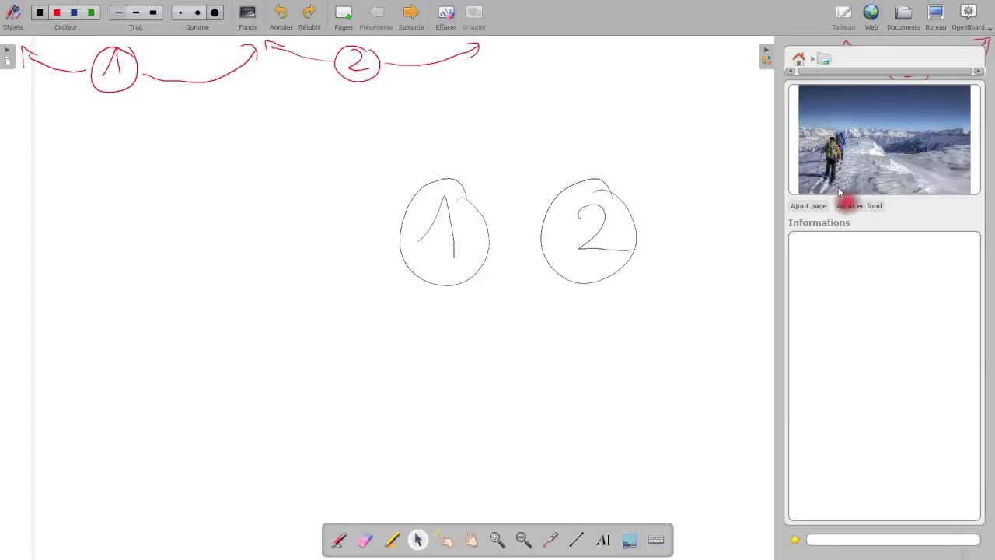
left_click(865, 207)
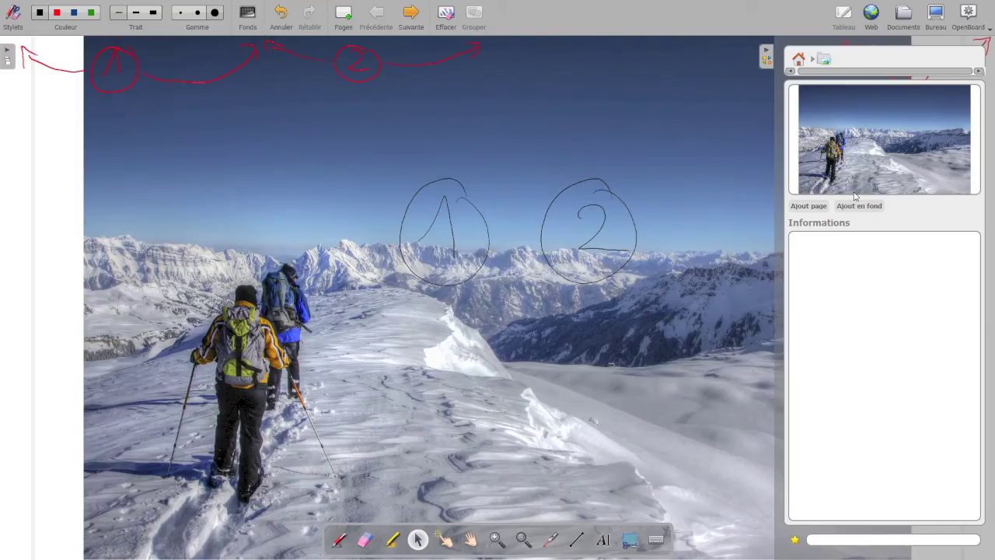
left_click(766, 62)
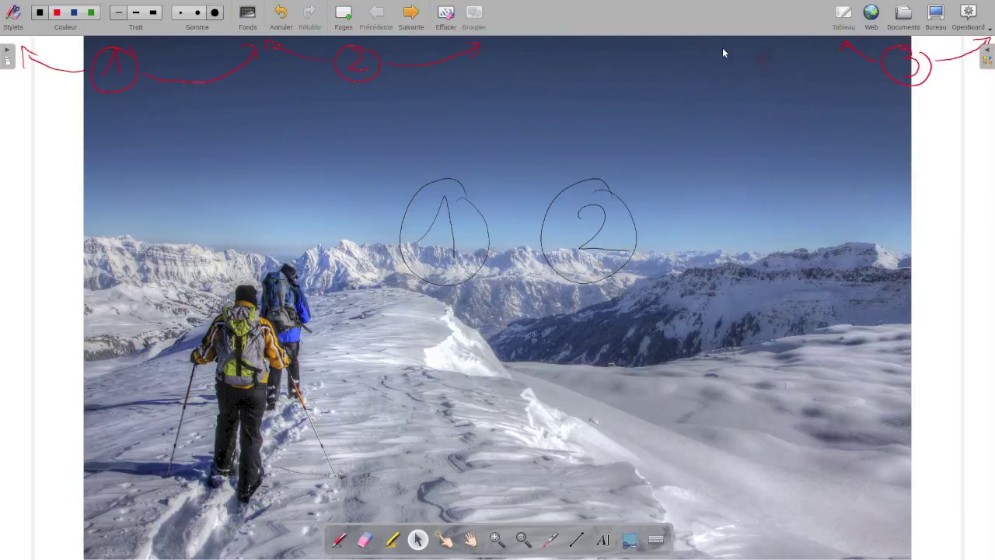
Clear only the page's background, keeping the drawn annotations.
left_click(446, 13)
left_click(447, 15)
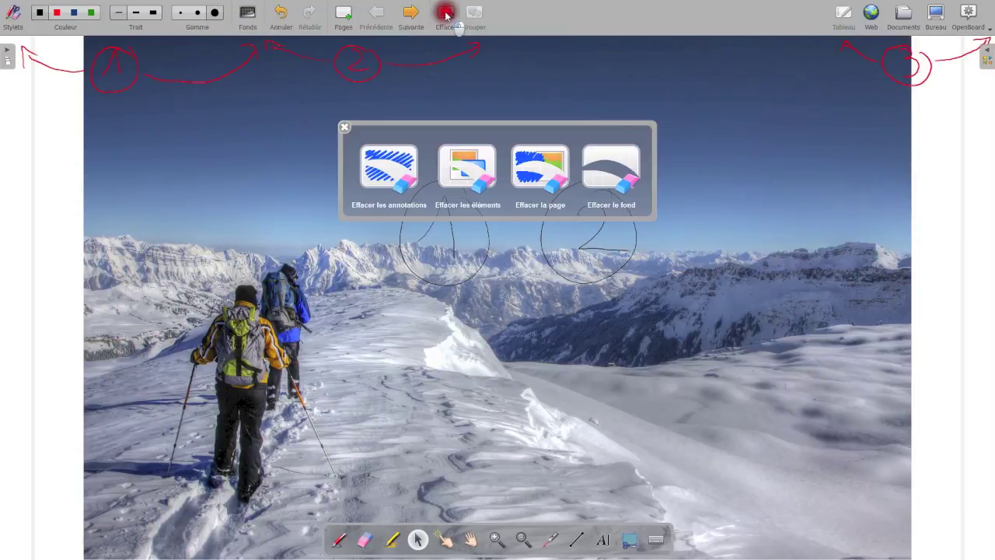
left_click(611, 165)
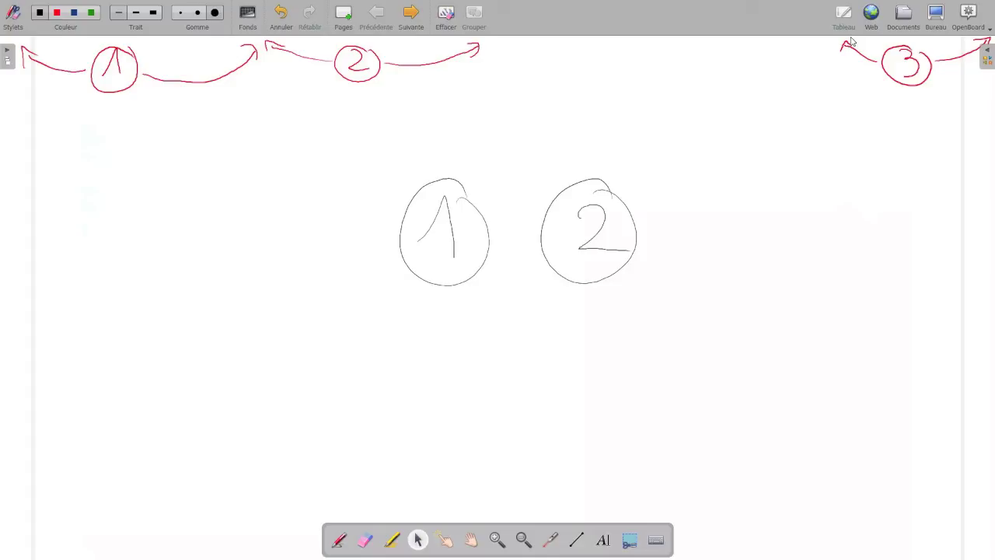
Quit the application.
left_click(970, 11)
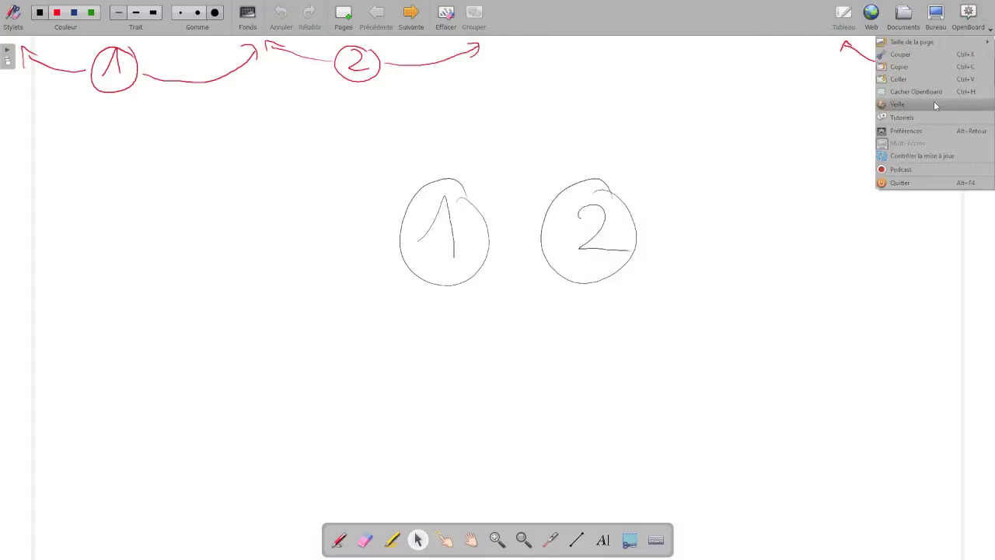
left_click(900, 183)
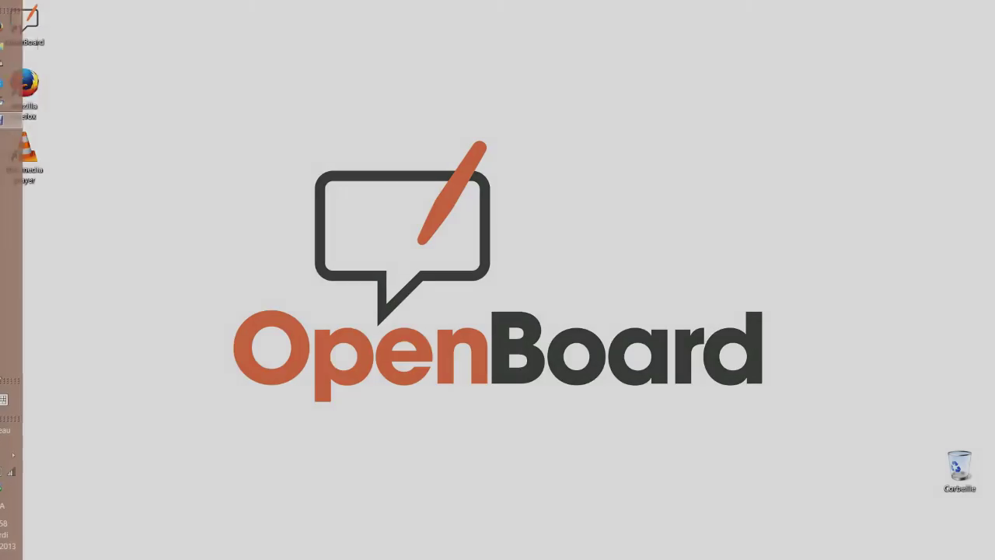